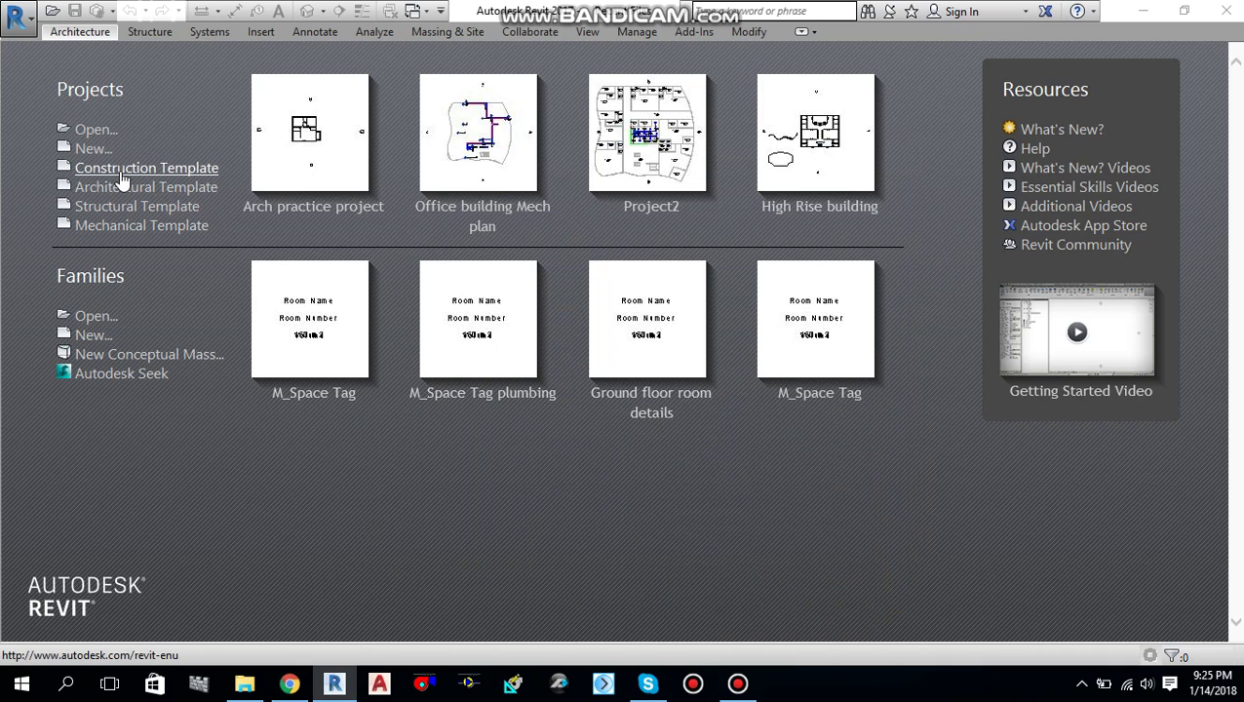
Step: Create a new project, Project1, from the Architectural Template
{"action": "left_click", "coordinate": [92, 149]}
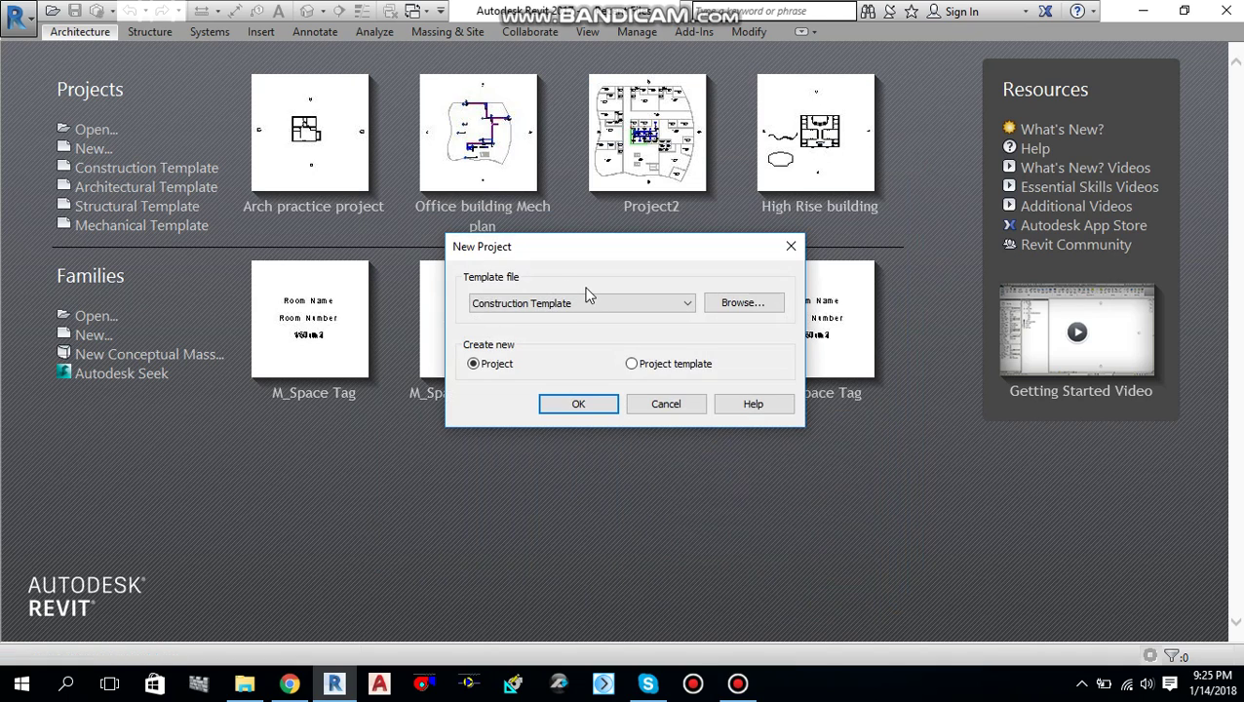
{"action": "left_click", "coordinate": [590, 307]}
{"action": "left_click", "coordinate": [557, 343]}
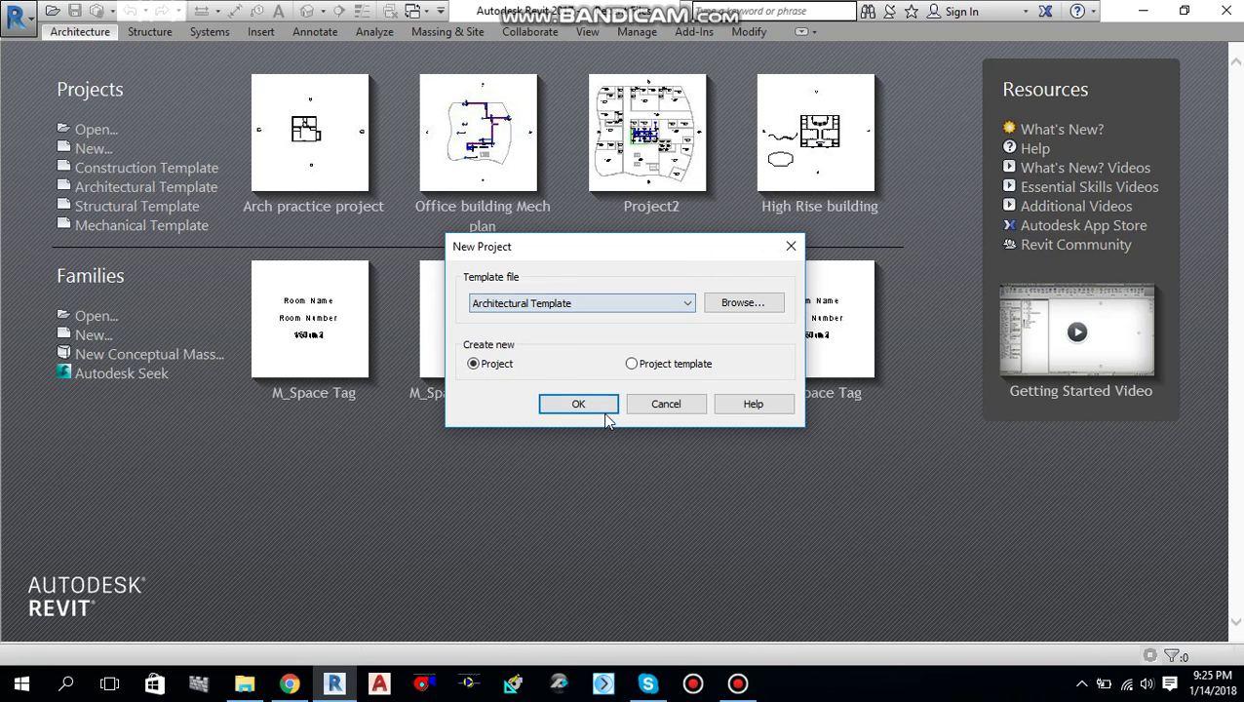
{"action": "left_click", "coordinate": [592, 409]}
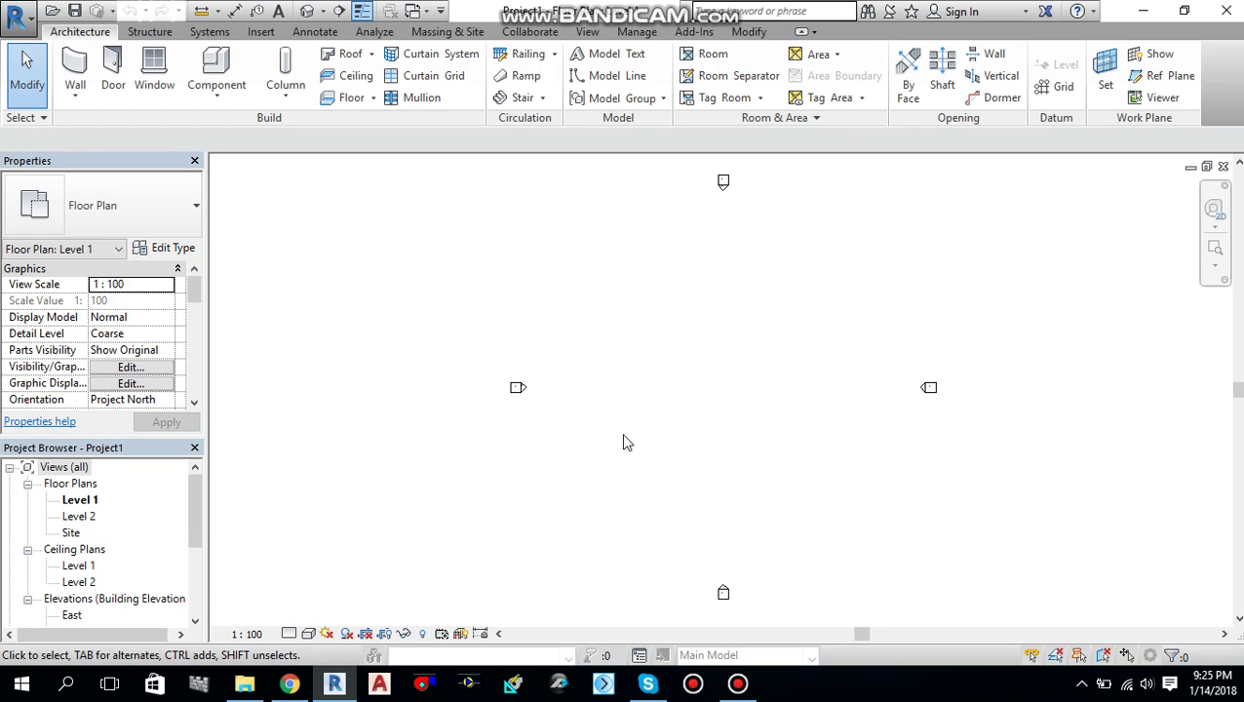
Step: Start the Wall: Architectural tool and open the Generic - 200mm type's properties
{"action": "scroll", "coordinate": [624, 439], "scroll_direction": "down", "scroll_amount": 1}
{"action": "middle_click_drag", "start_coordinate": [625, 439], "coordinate": [560, 433]}
{"action": "scroll", "coordinate": [561, 433], "scroll_direction": "up", "scroll_amount": 1}
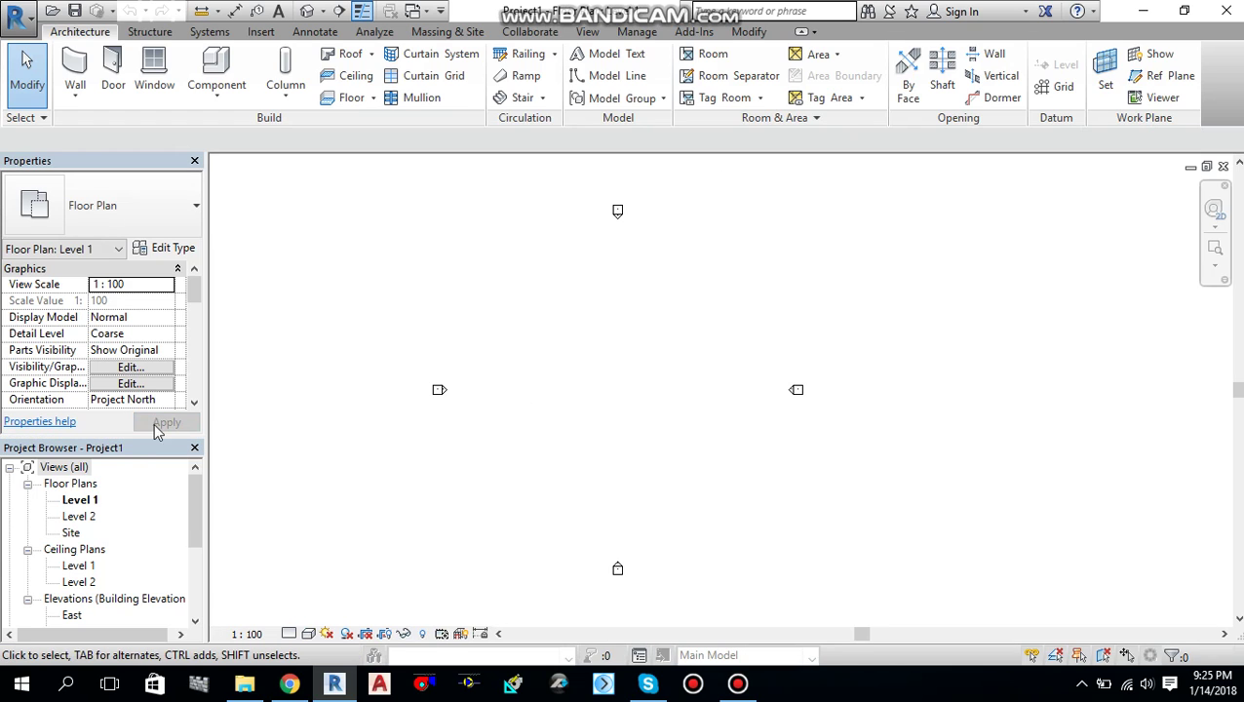
{"action": "left_click", "coordinate": [77, 97]}
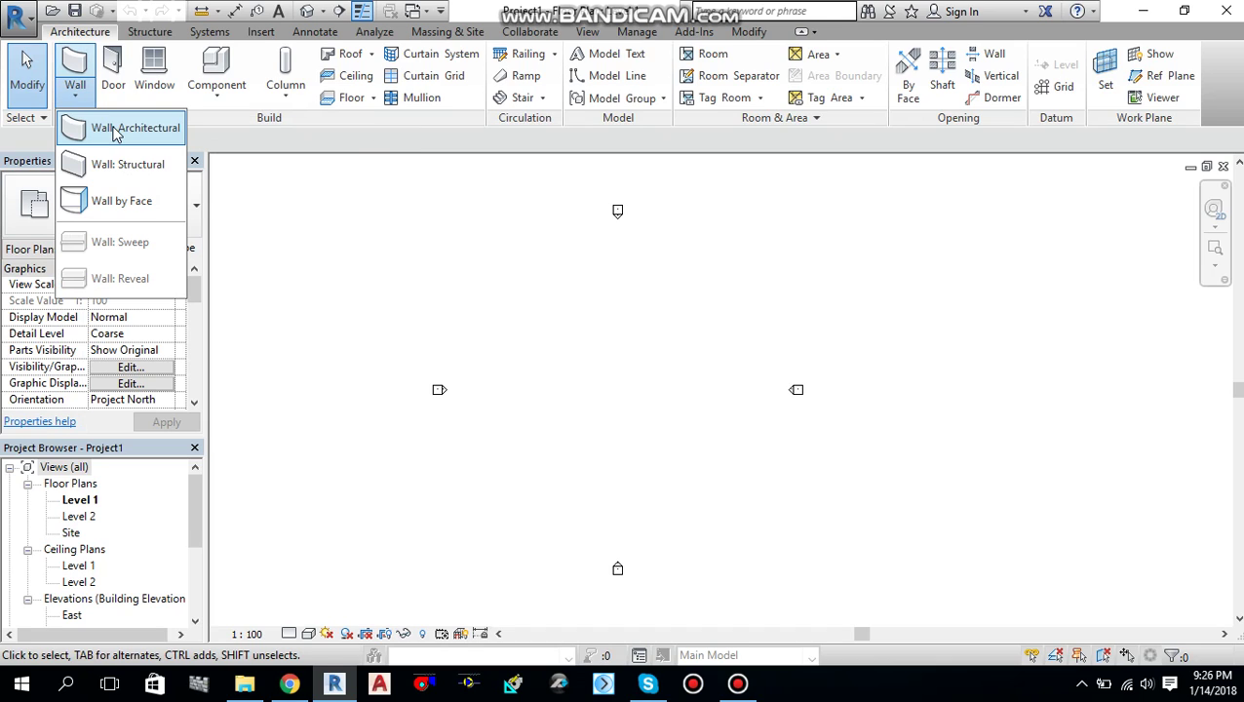
{"action": "left_click", "coordinate": [114, 133]}
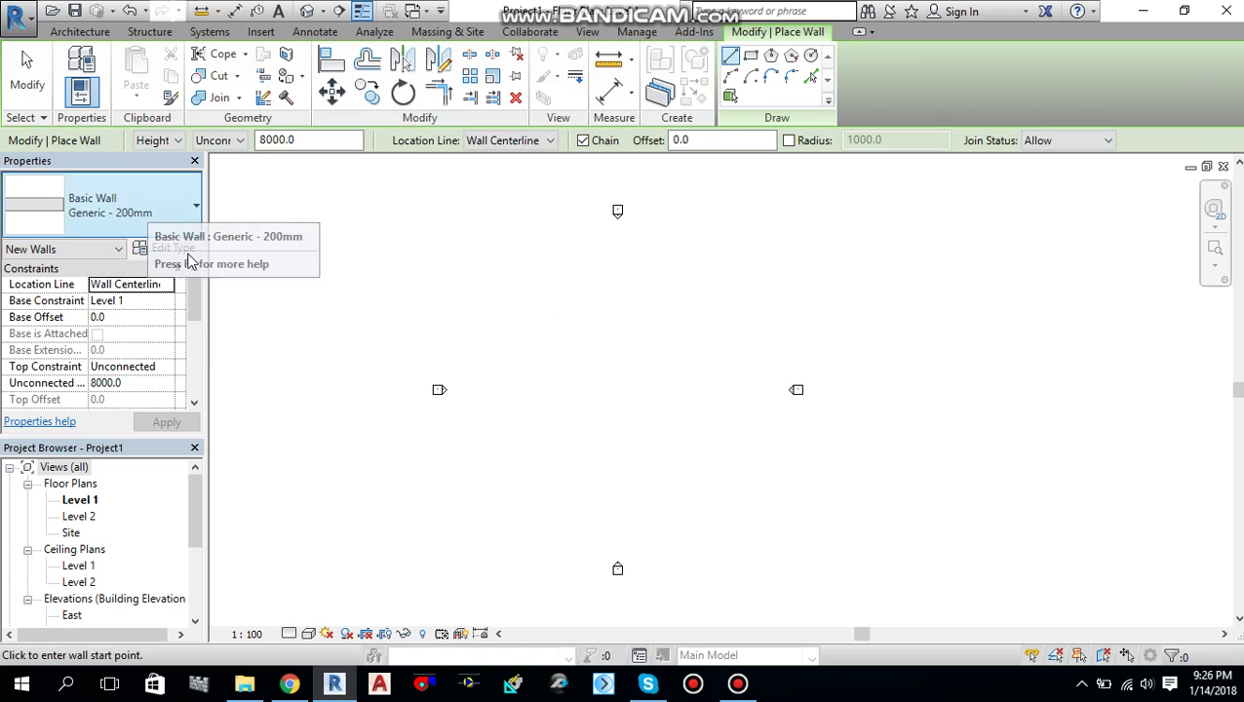
{"action": "left_click", "coordinate": [182, 254]}
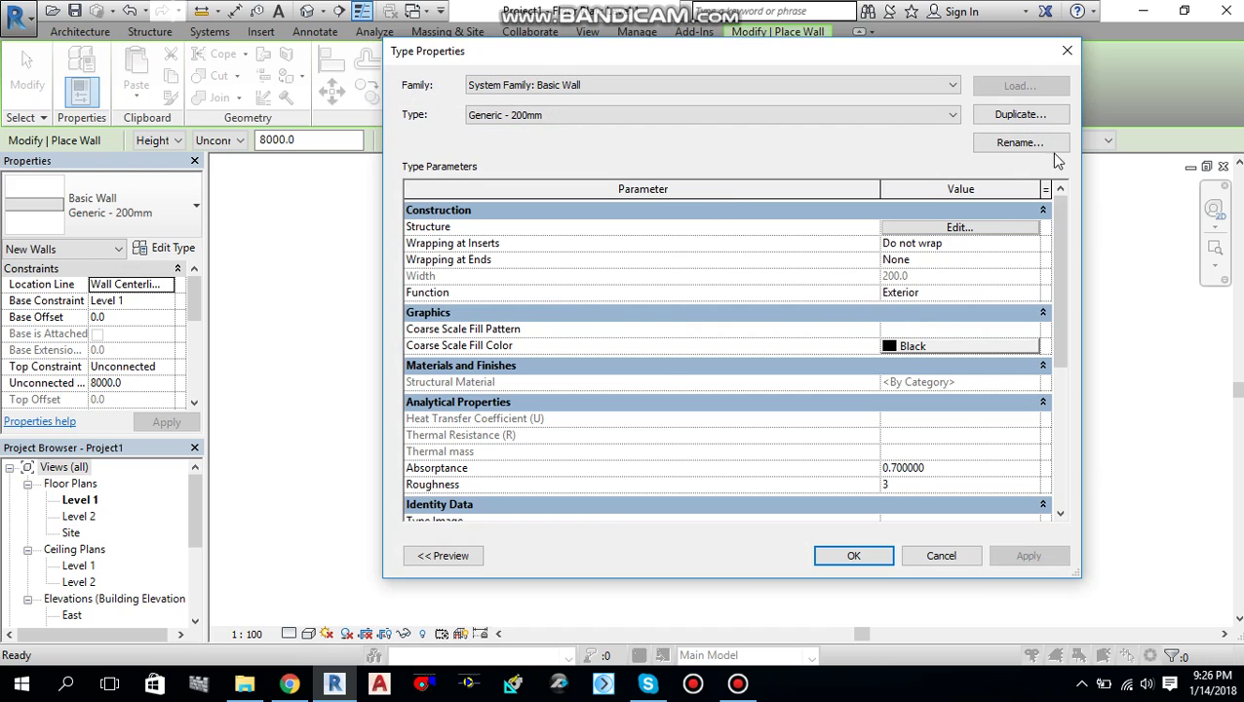
Step: Duplicate Generic - 200mm as 'Exterior wall - 300mm' and edit its Structure layers
{"action": "left_click", "coordinate": [1035, 114]}
{"action": "left_click", "coordinate": [396, 172]}
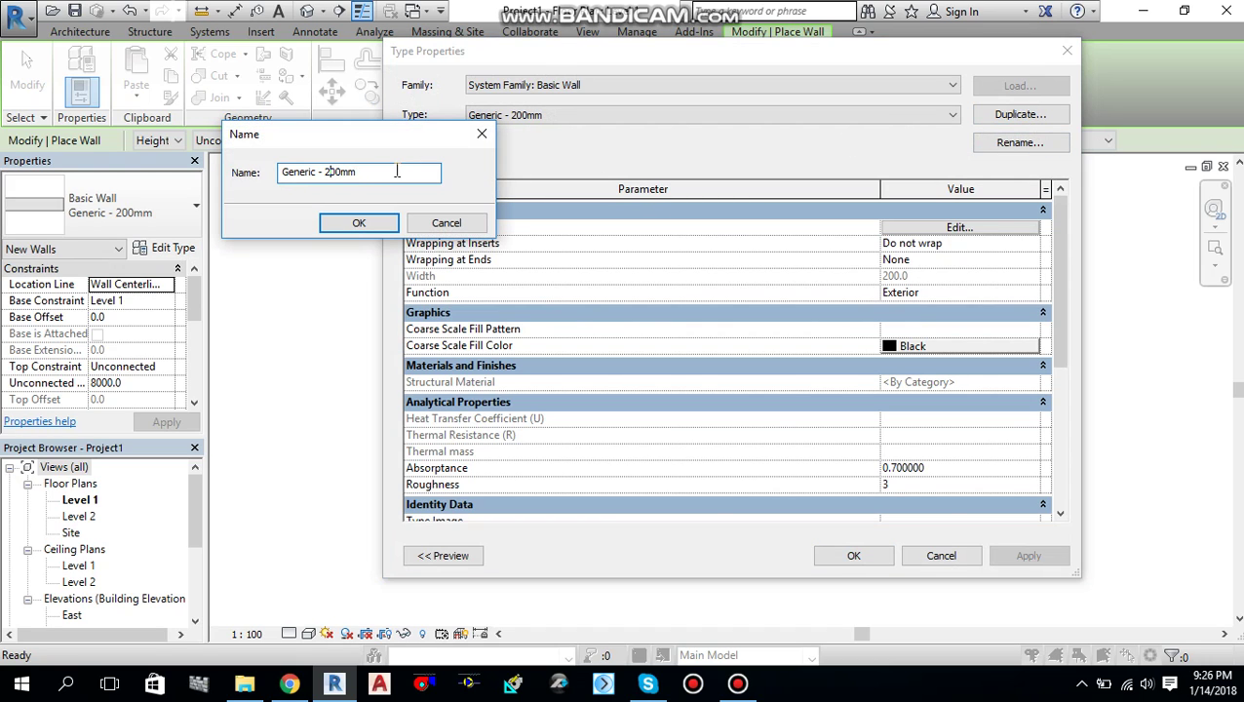
{"action": "key", "text": "BackSpace"}
{"action": "type", "text": "3"}
{"action": "double_click", "coordinate": [299, 171]}
{"action": "key", "text": "BackSpace"}
{"action": "type", "text": "Exterior wall"}
{"action": "left_click", "coordinate": [387, 226]}
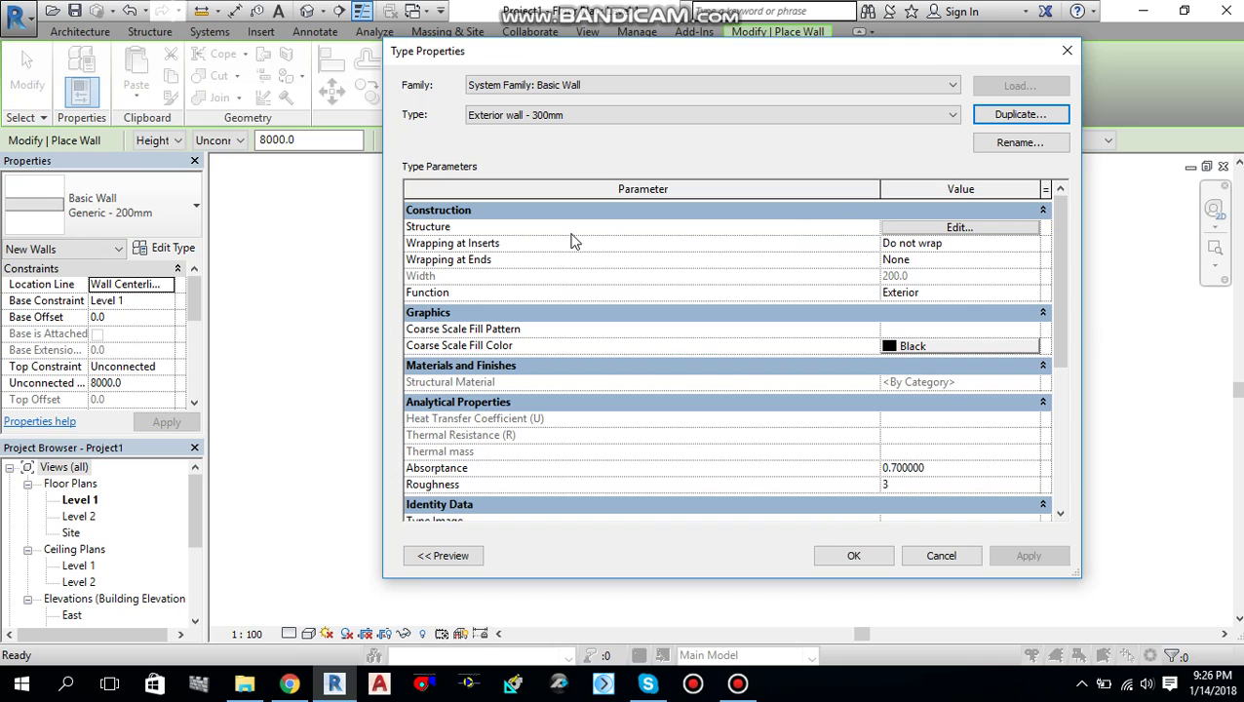
{"action": "left_click", "coordinate": [945, 232]}
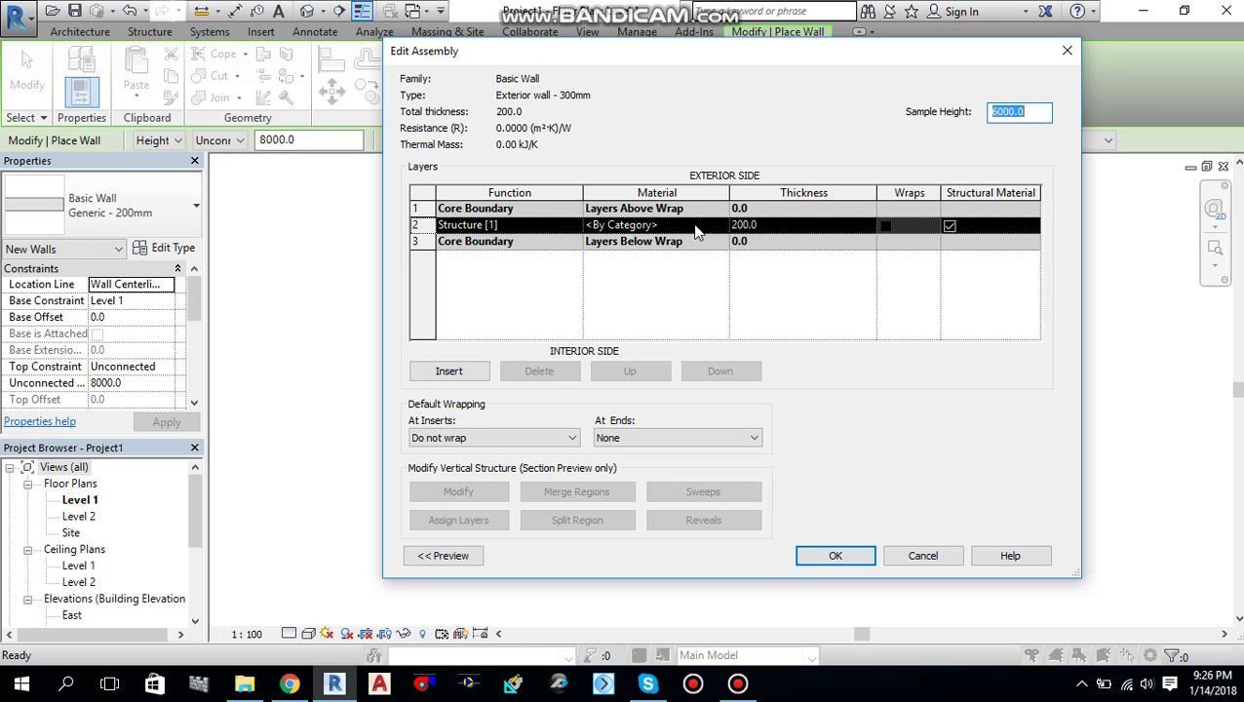
Step: Insert three new layers above the 200.0 structure layer
{"action": "left_click", "coordinate": [543, 224]}
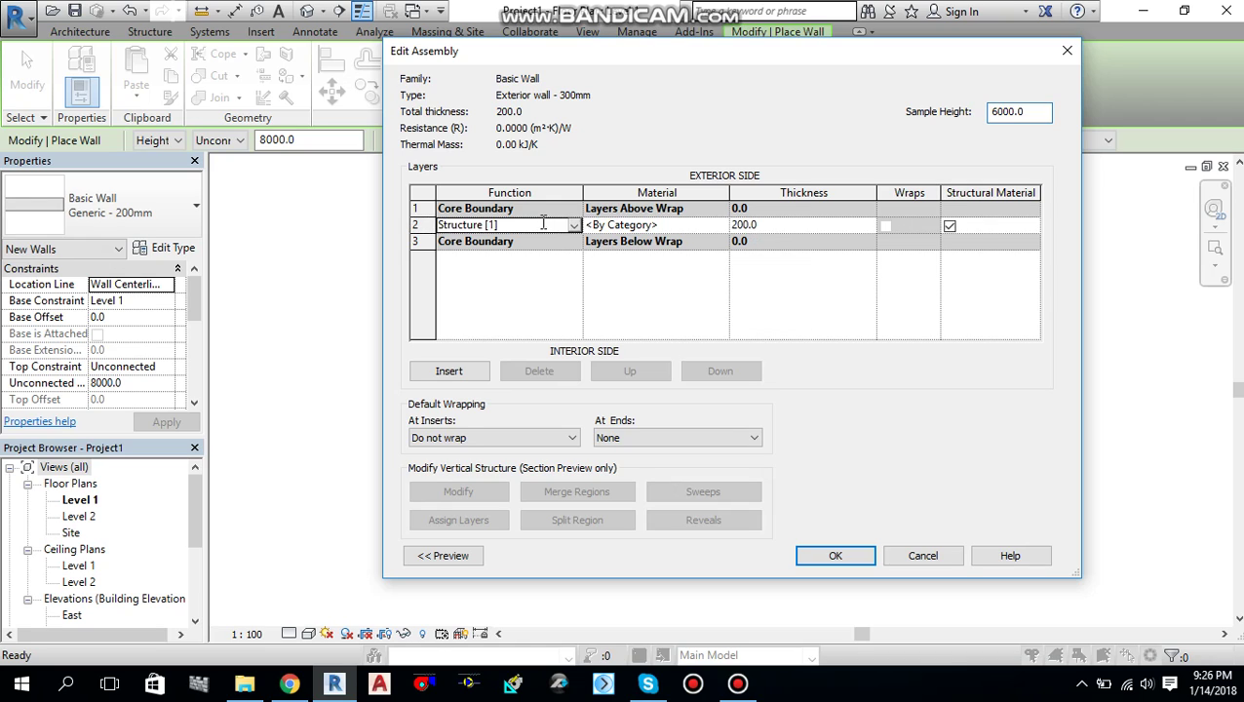
{"action": "left_click", "coordinate": [543, 224]}
{"action": "left_click", "coordinate": [550, 225]}
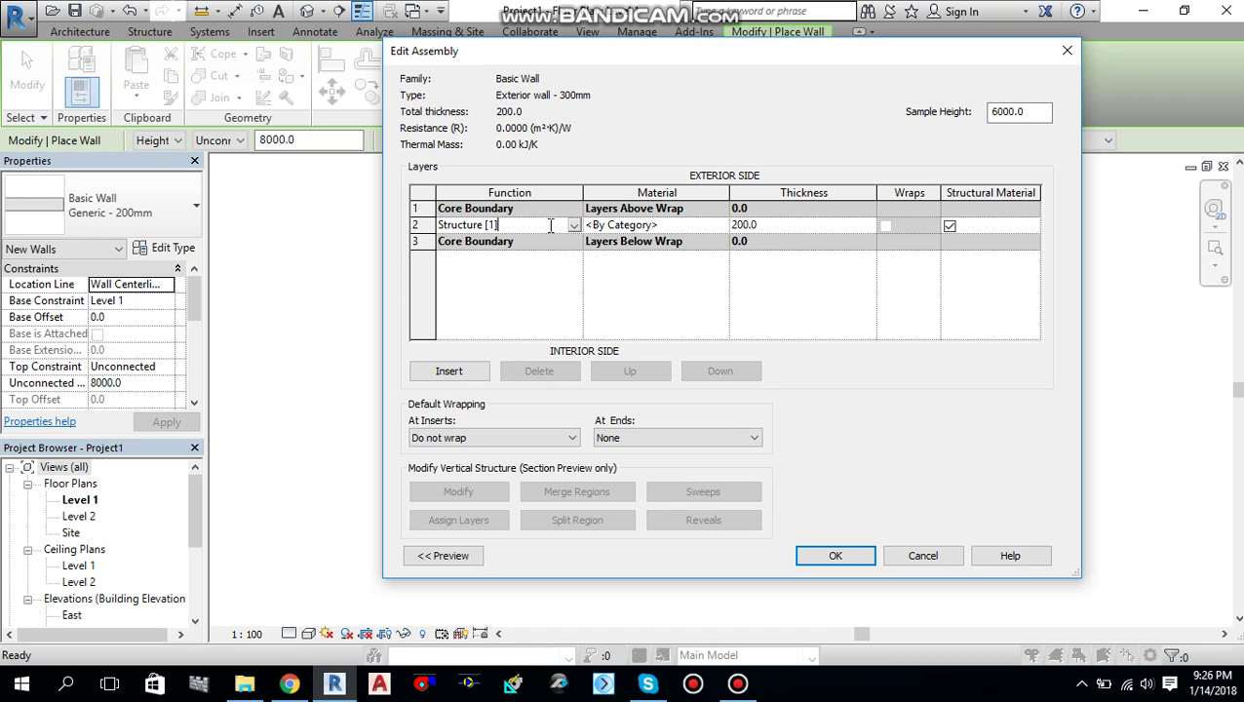
{"action": "left_click", "coordinate": [453, 374]}
{"action": "left_click", "coordinate": [453, 374]}
{"action": "left_click", "coordinate": [456, 371]}
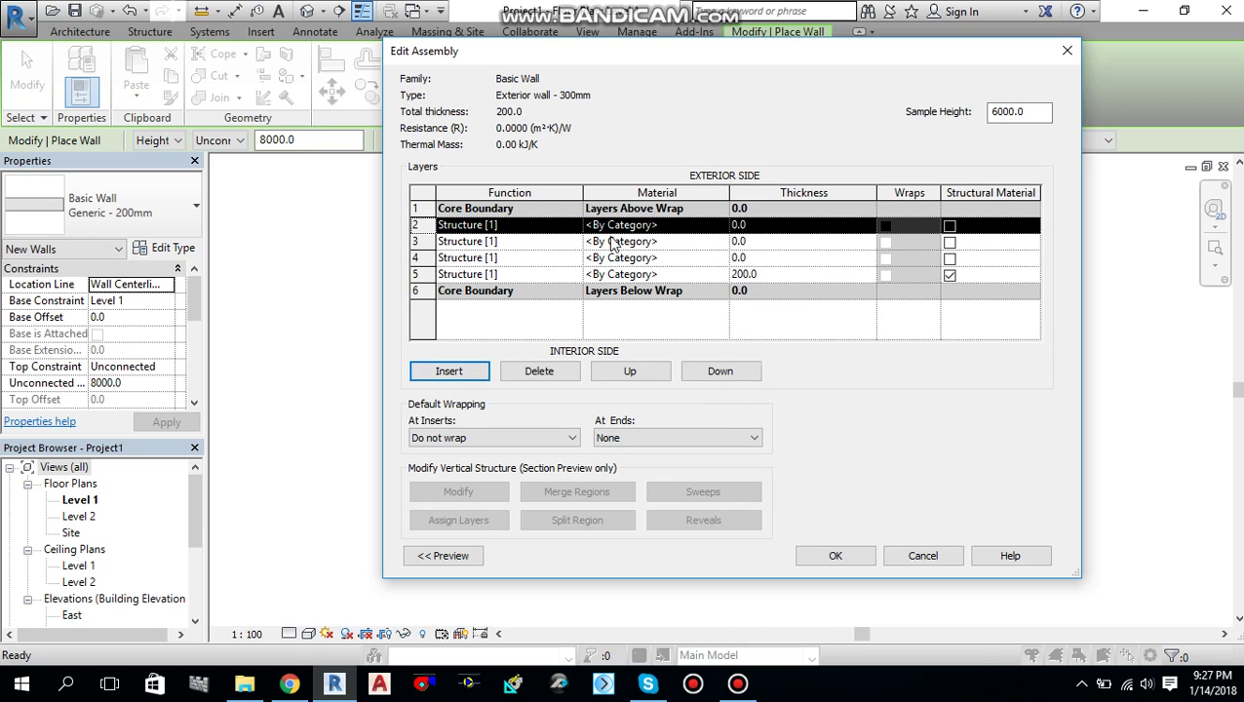
Step: Assign the Brick, Common material to layer 2
{"action": "left_click", "coordinate": [573, 226]}
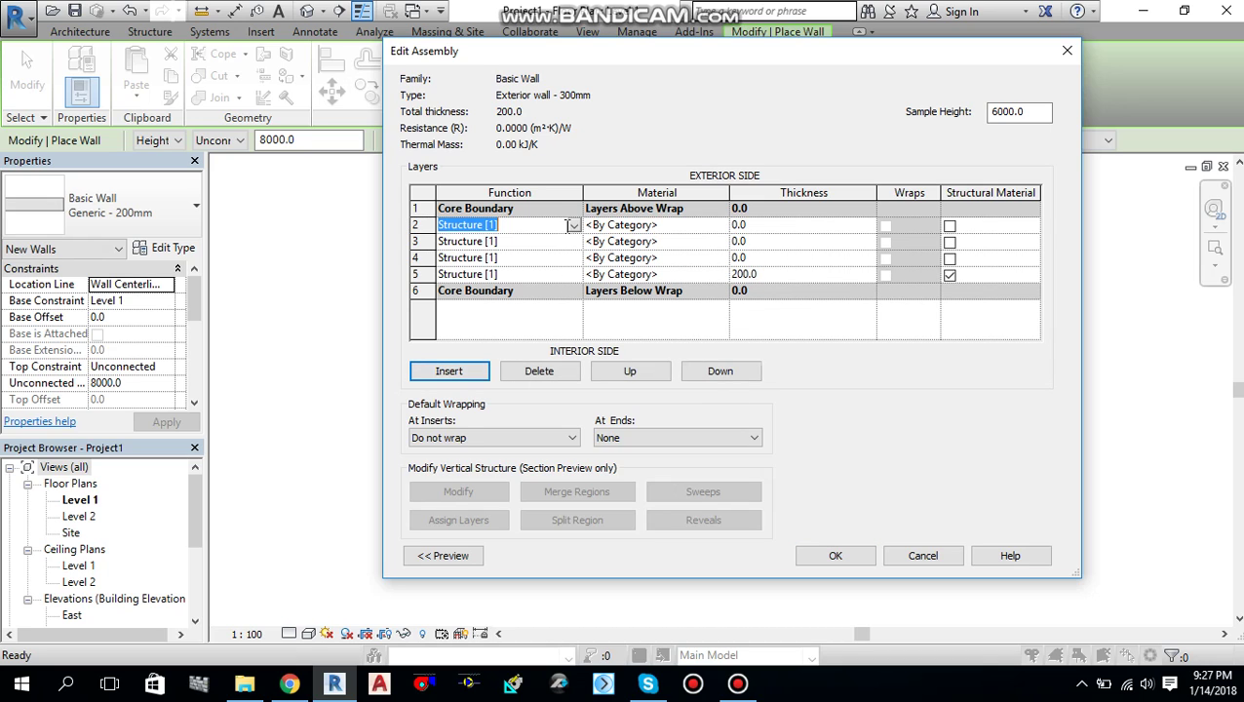
{"action": "left_click", "coordinate": [682, 225]}
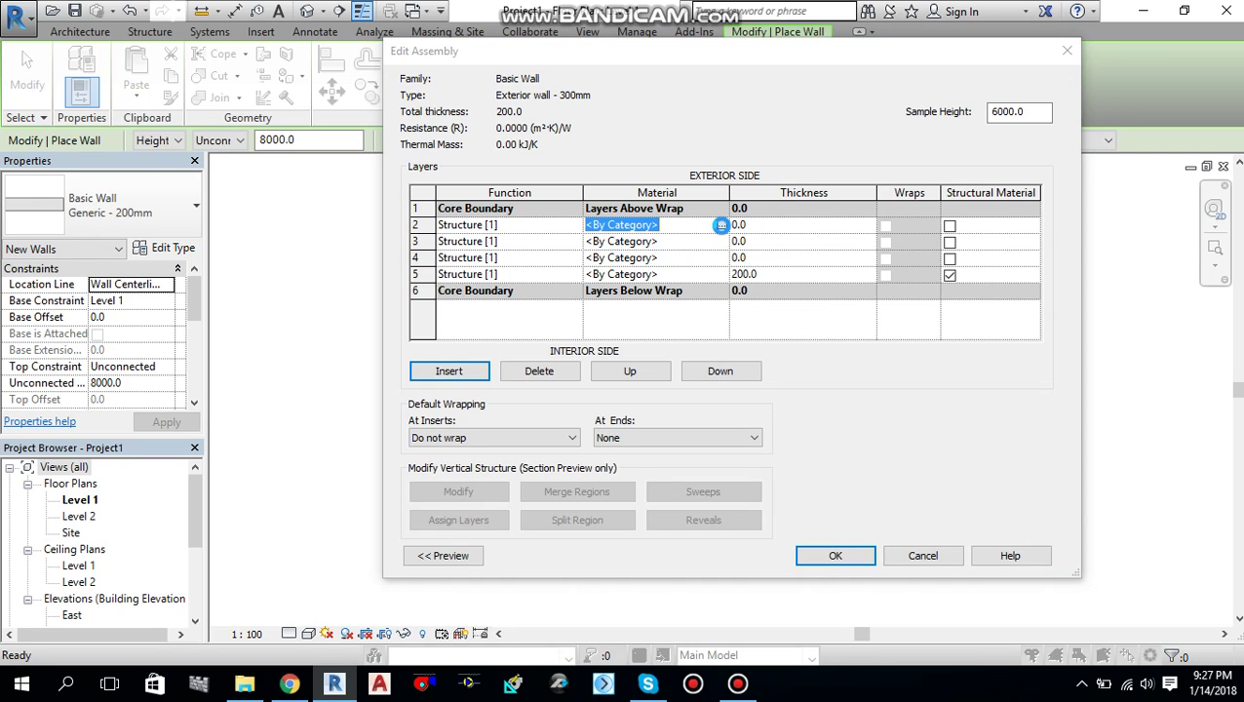
{"action": "left_click", "coordinate": [721, 226]}
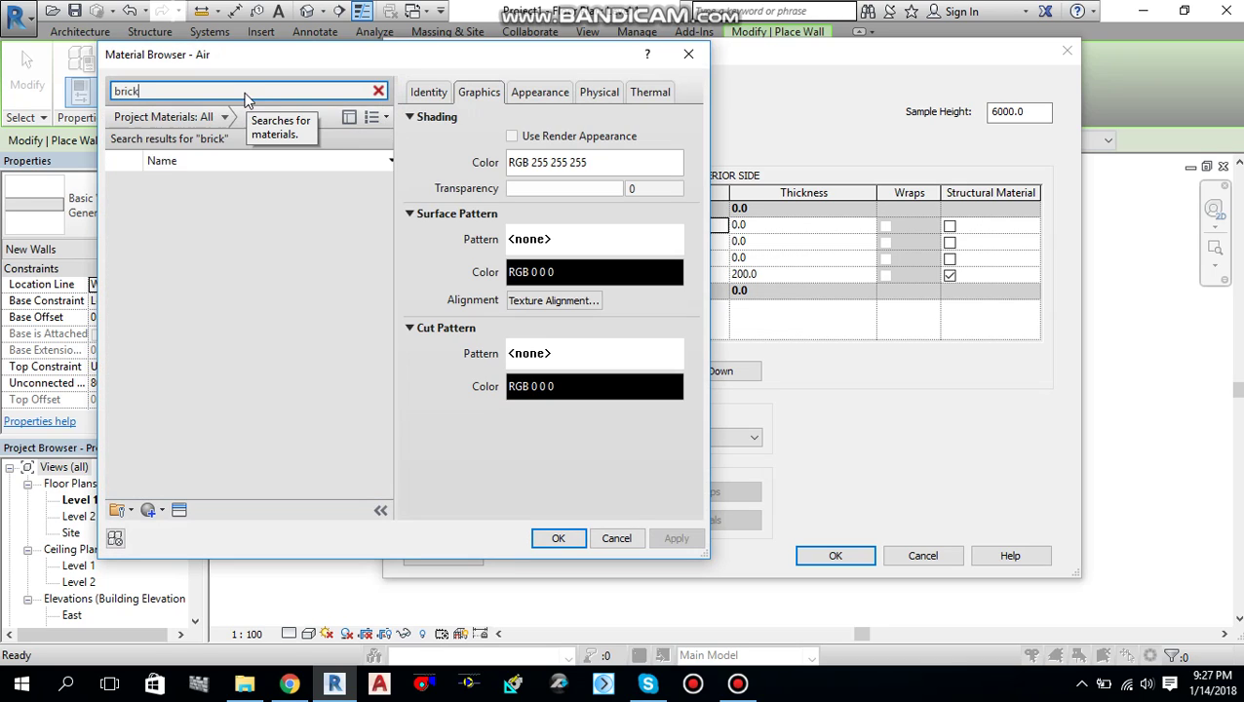
{"action": "left_click", "coordinate": [218, 237]}
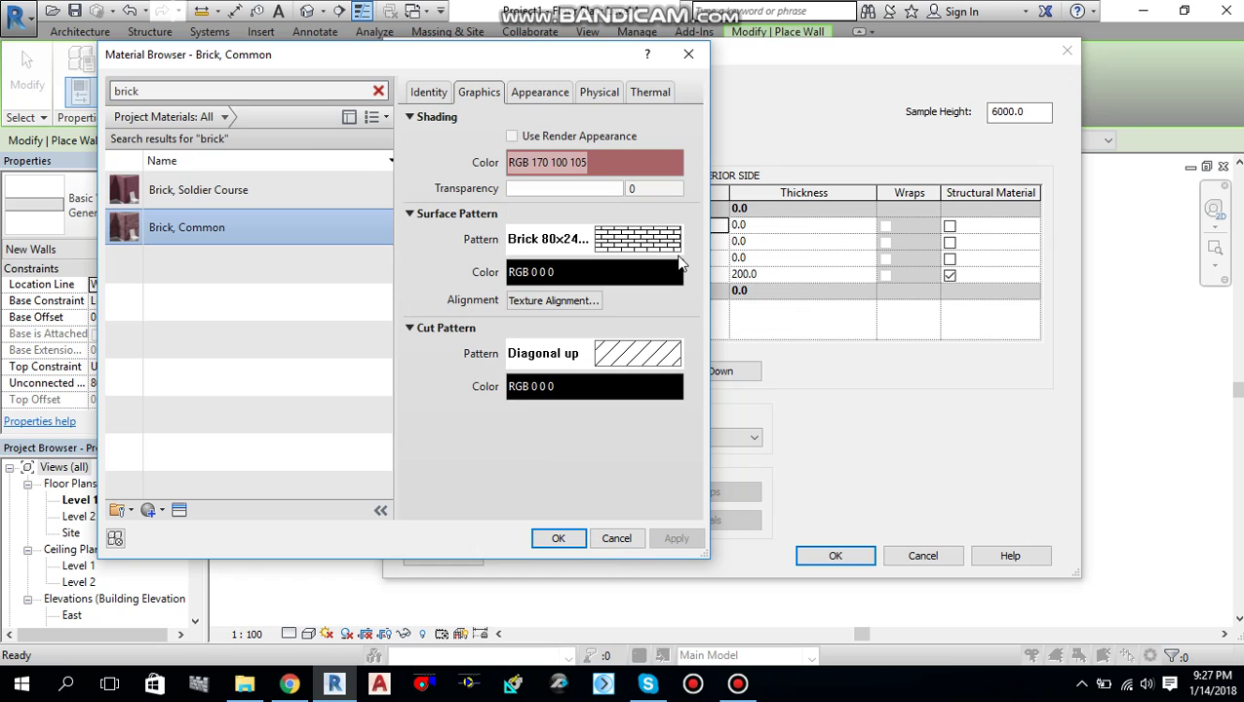
{"action": "left_click", "coordinate": [558, 539]}
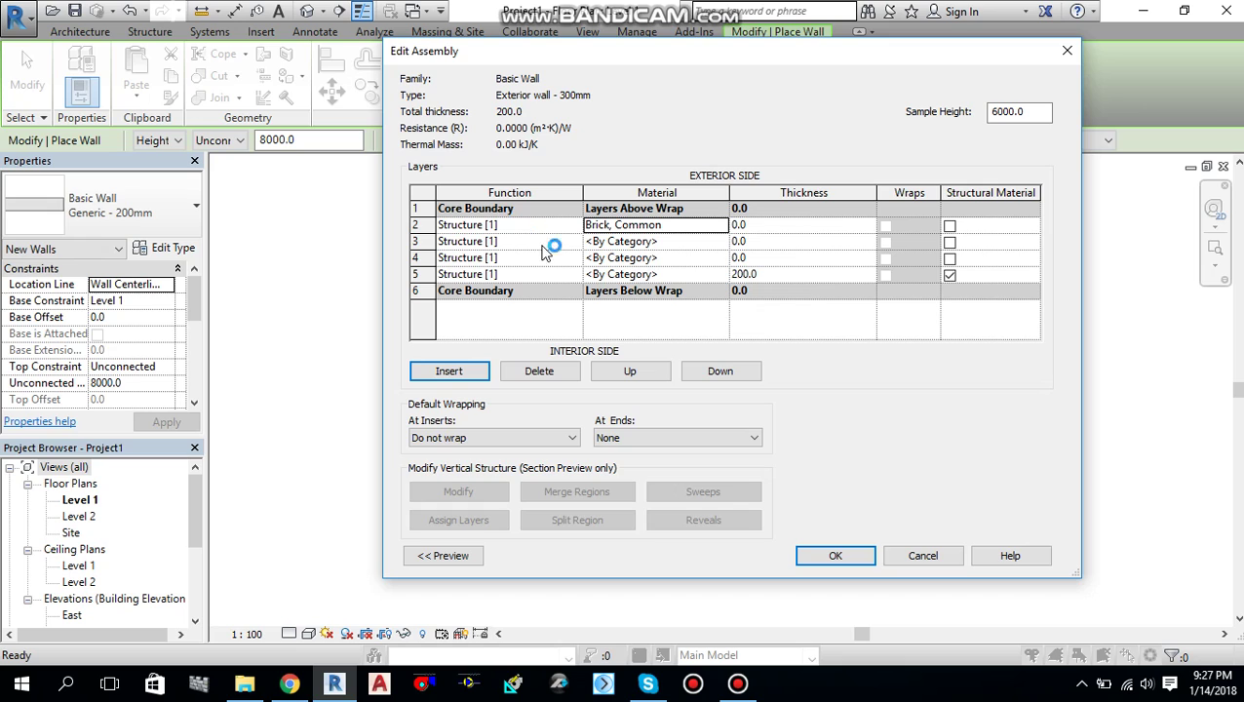
Step: Set layer 3's function to Substrate [2]
{"action": "left_click", "coordinate": [563, 241]}
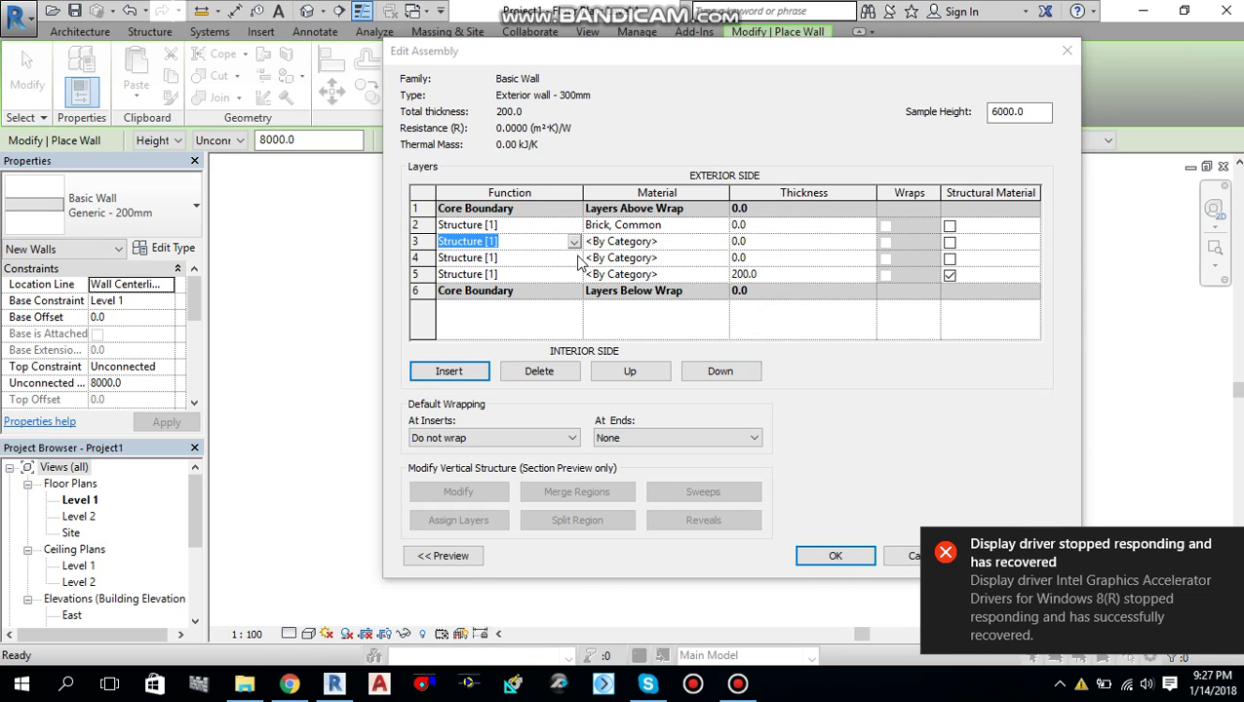
{"action": "left_click", "coordinate": [1231, 545]}
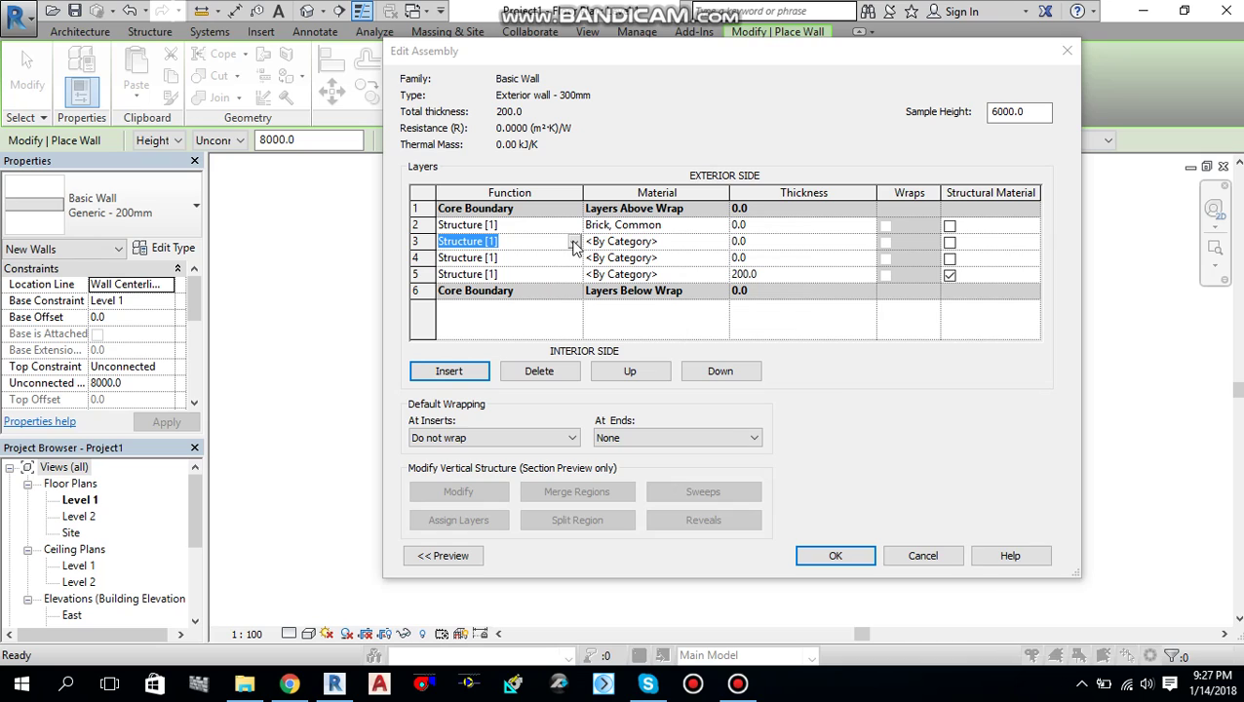
{"action": "left_click", "coordinate": [574, 241]}
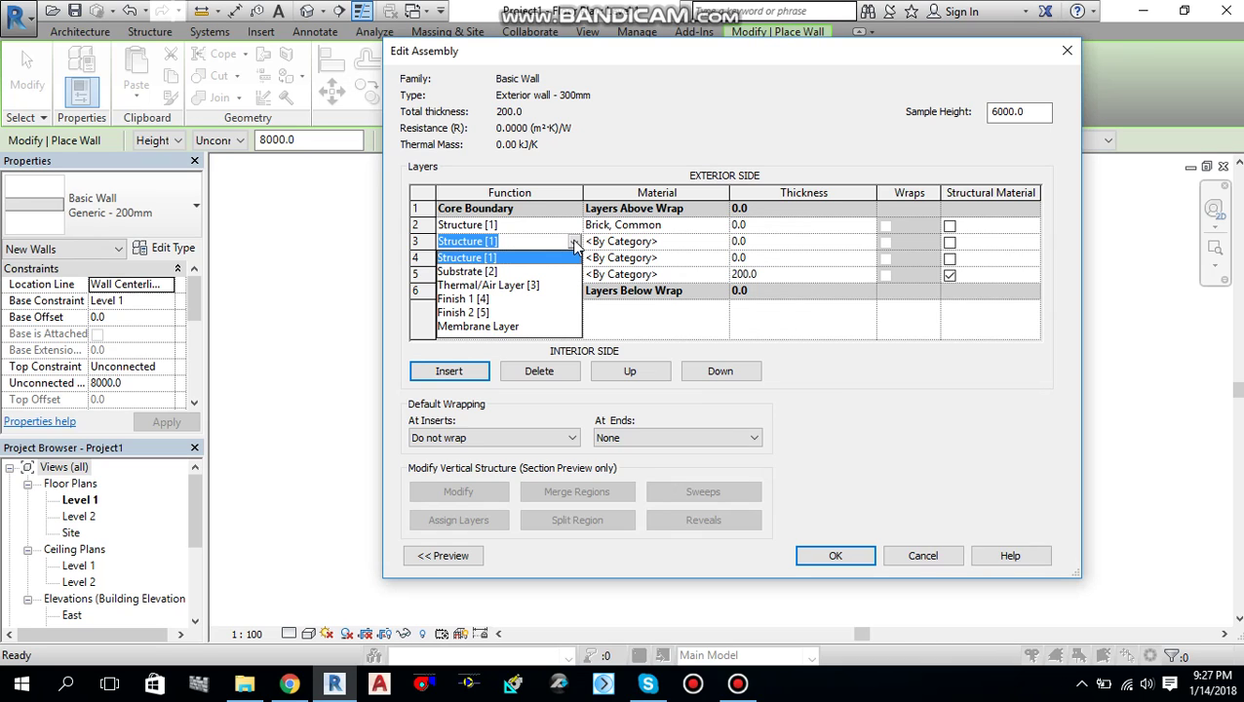
{"action": "left_click", "coordinate": [487, 272]}
Step: Search the Material Browser and assign Rigid insulation to layer 3
{"action": "left_click", "coordinate": [702, 241]}
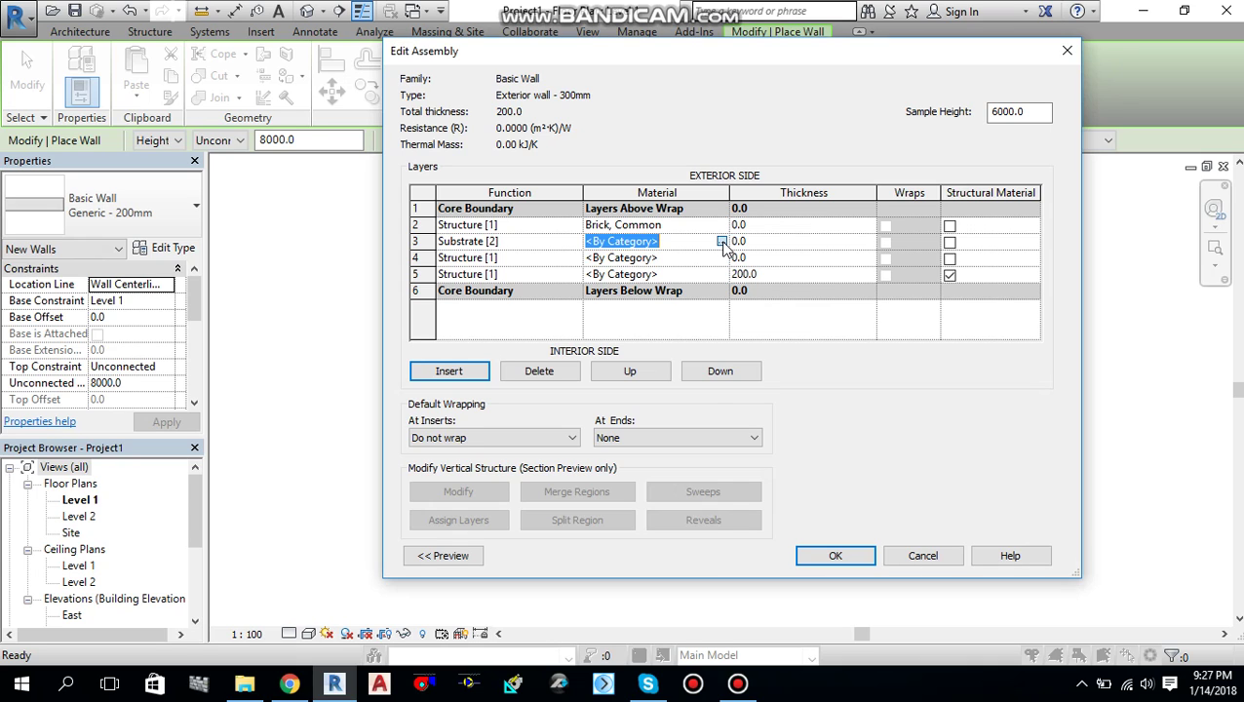
{"action": "left_click", "coordinate": [721, 241]}
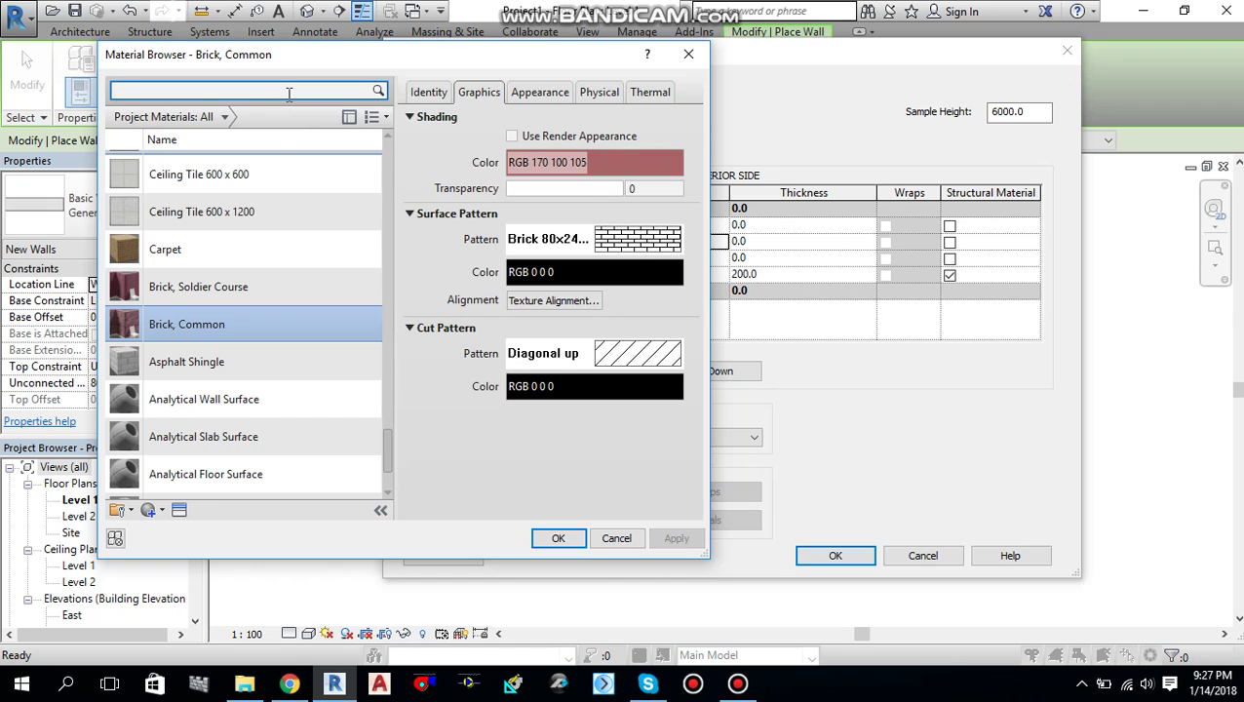
{"action": "left_click", "coordinate": [287, 94]}
{"action": "type", "text": "rigid s"}
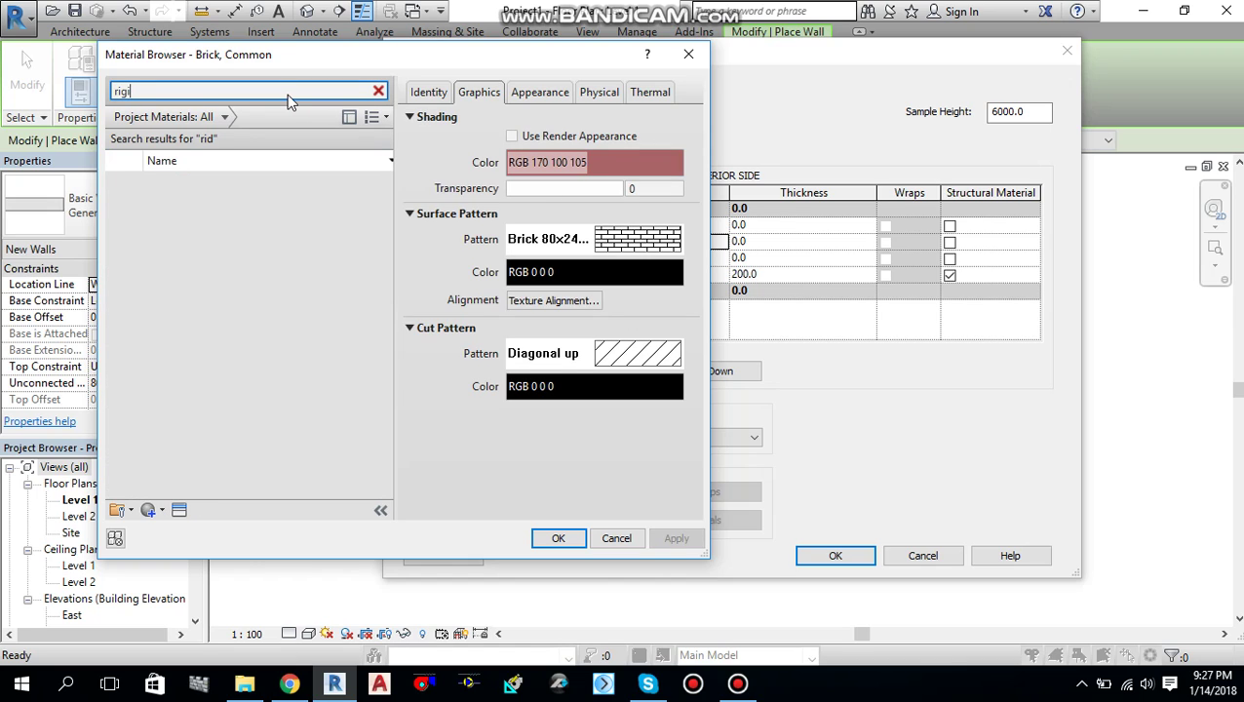
{"action": "key", "text": "BackSpace"}
{"action": "type", "text": "i"}
{"action": "left_click", "coordinate": [321, 190]}
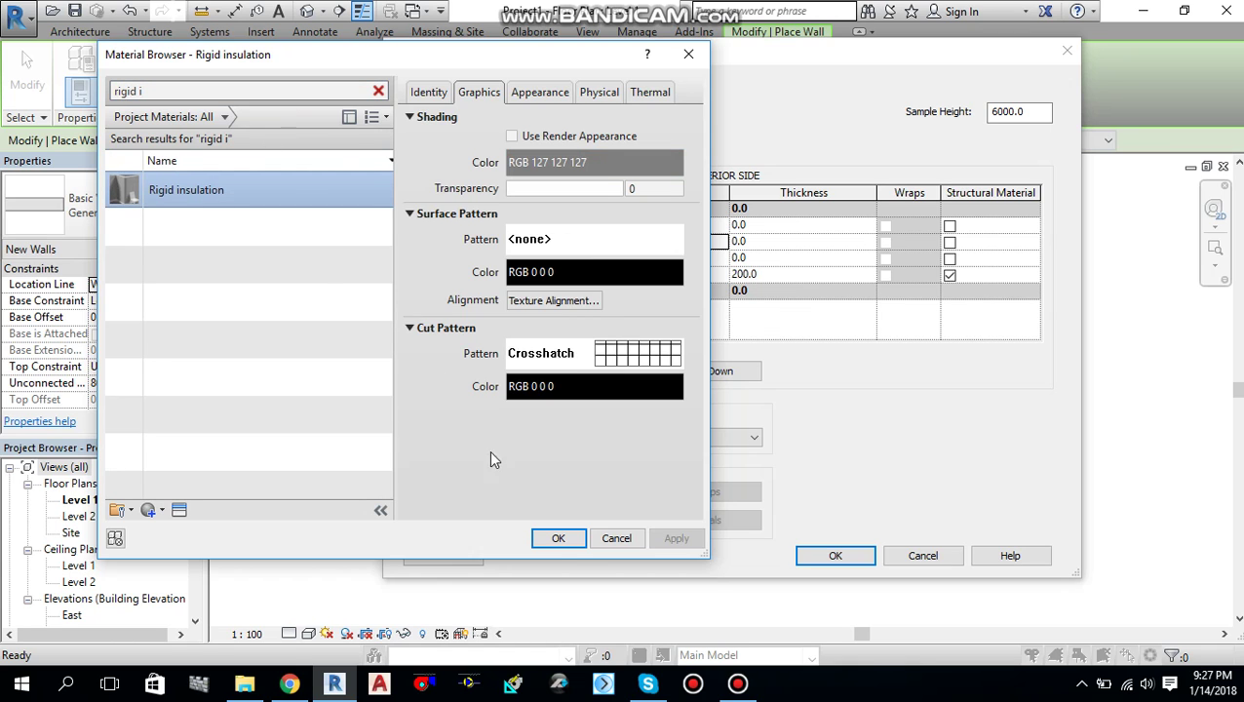
{"action": "left_click", "coordinate": [559, 541]}
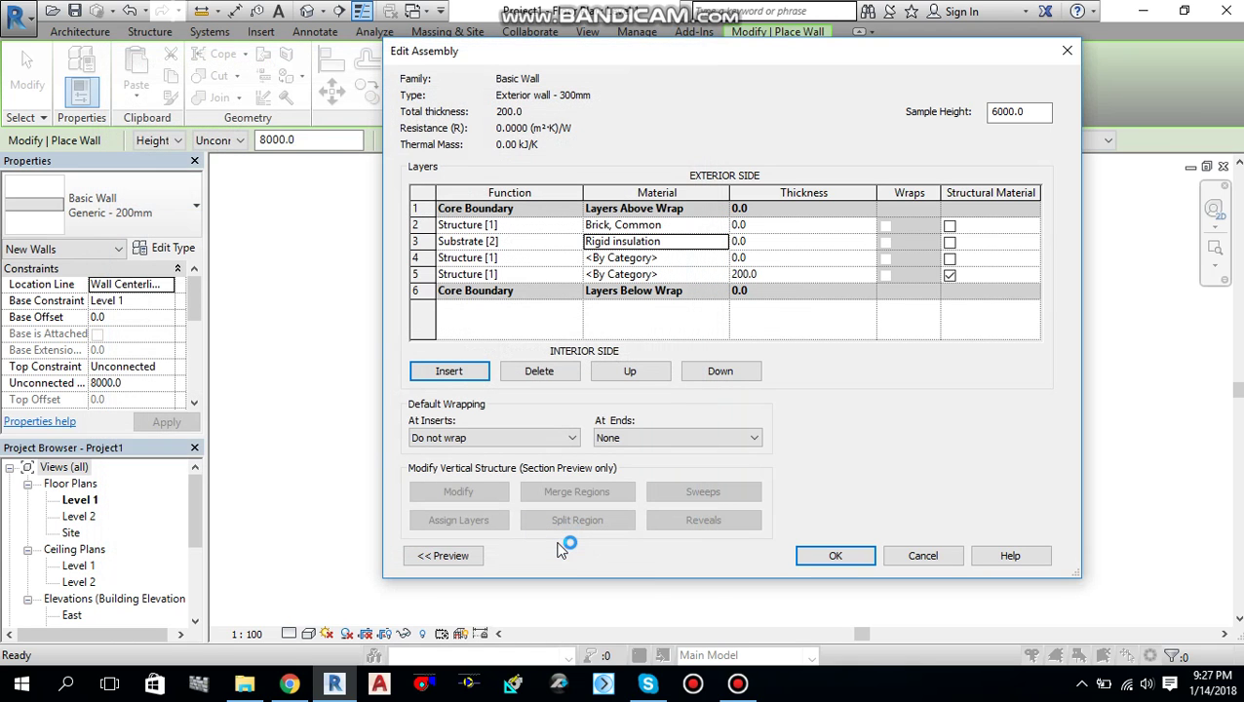
Step: Make layer 4 a Membrane Layer
{"action": "left_click", "coordinate": [548, 261]}
{"action": "left_click", "coordinate": [574, 261]}
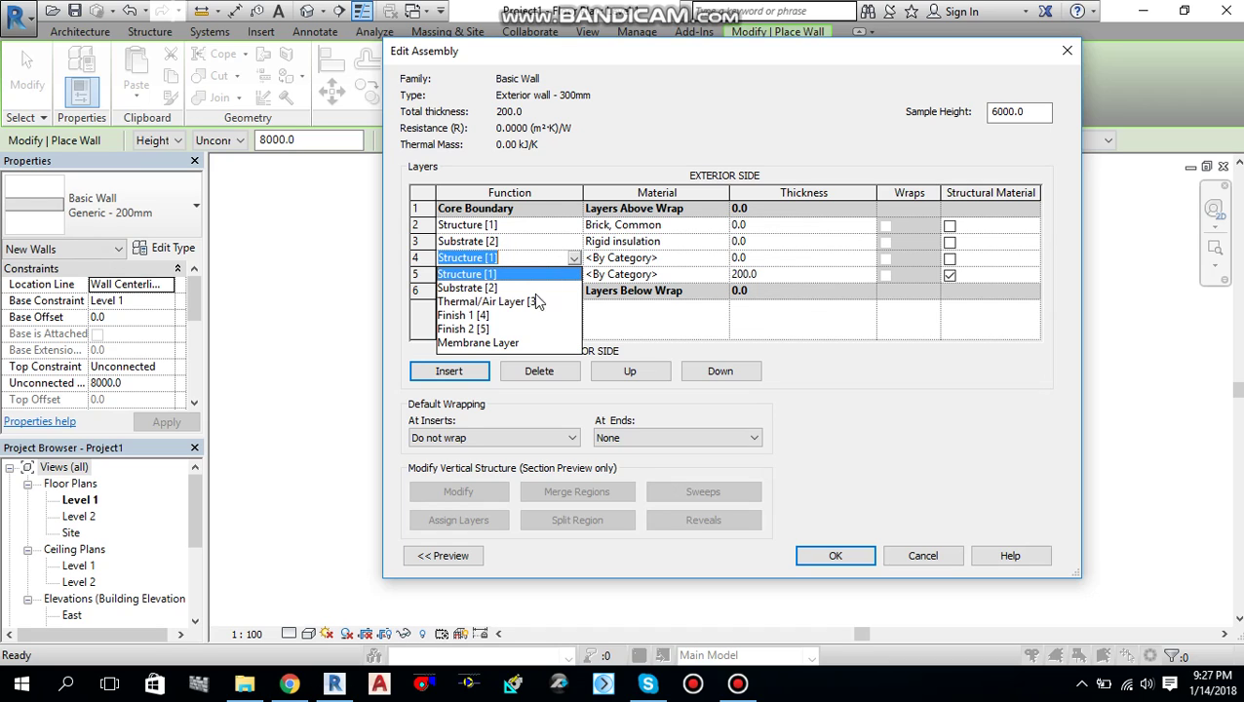
{"action": "left_click", "coordinate": [490, 346]}
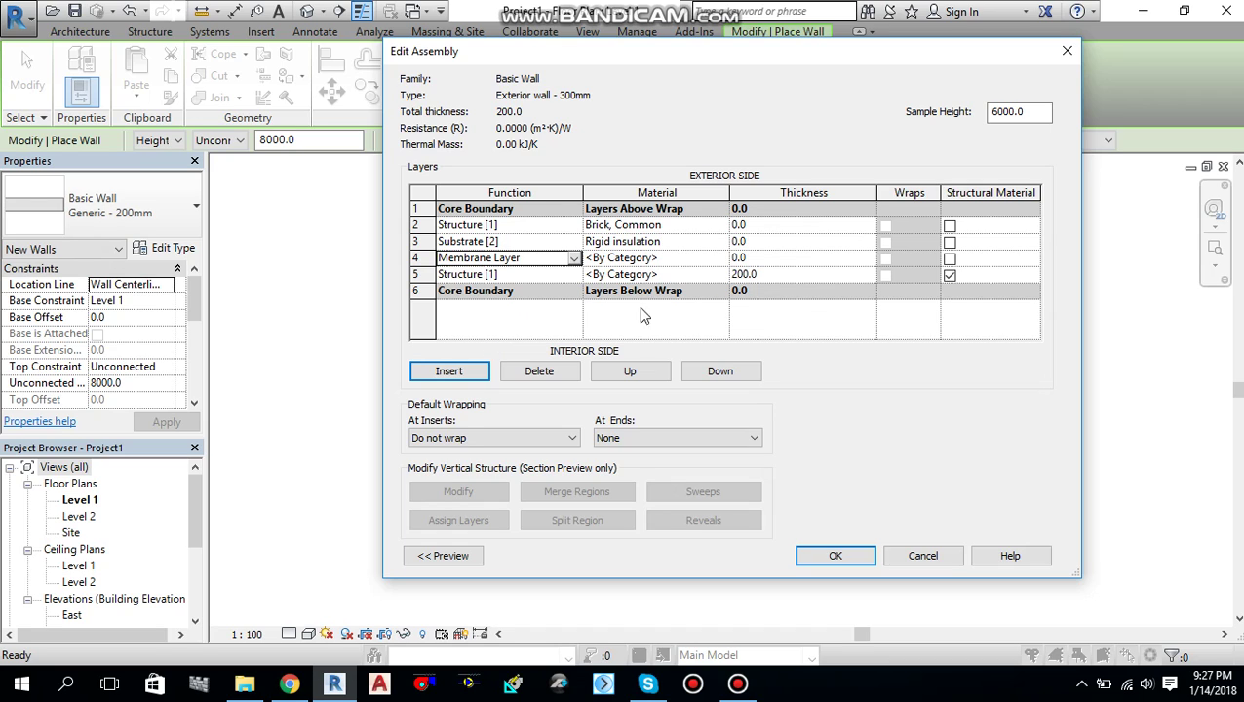
Step: Search materials for 'vapor' and select Vapor Retarder for layer 4
{"action": "left_click", "coordinate": [702, 258]}
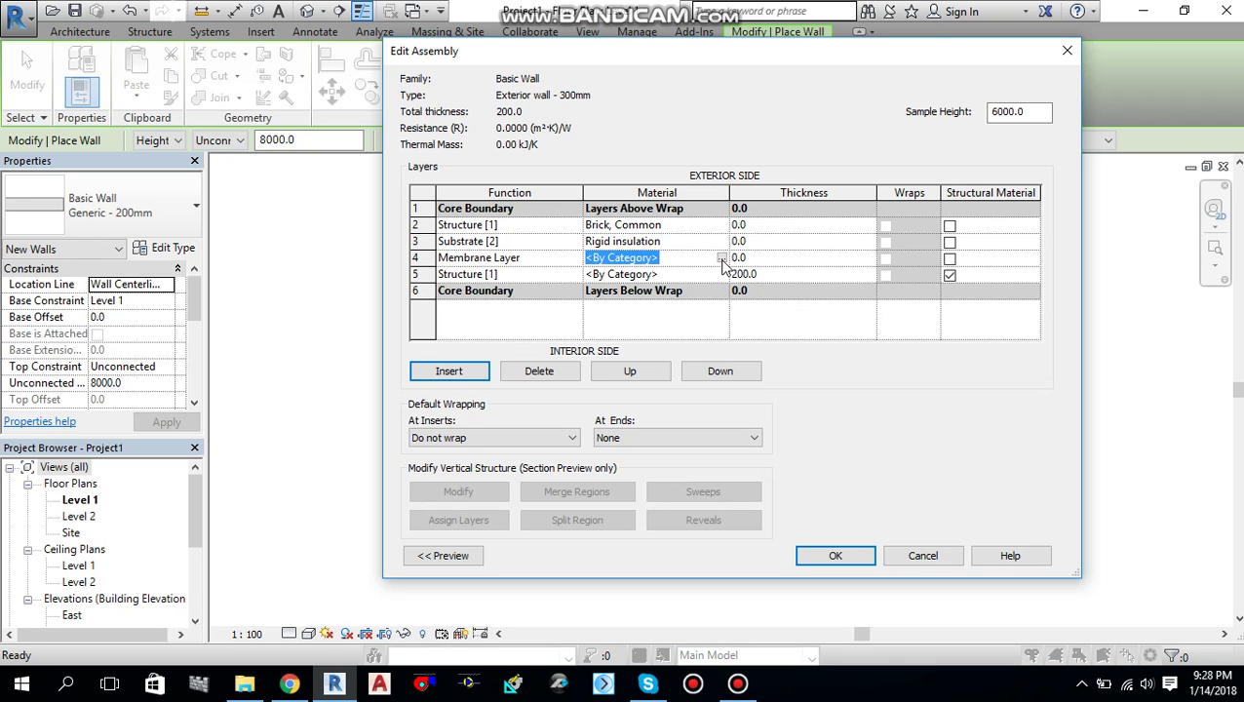
{"action": "left_click", "coordinate": [722, 259]}
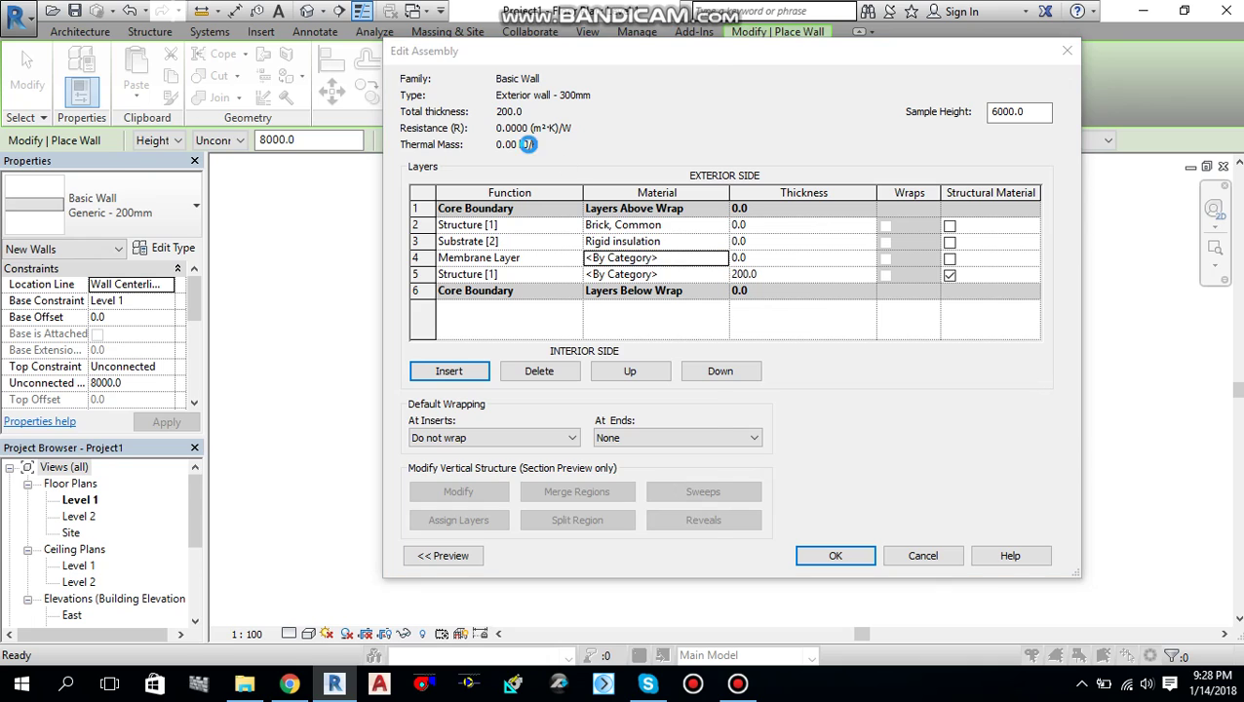
{"action": "left_click", "coordinate": [310, 89]}
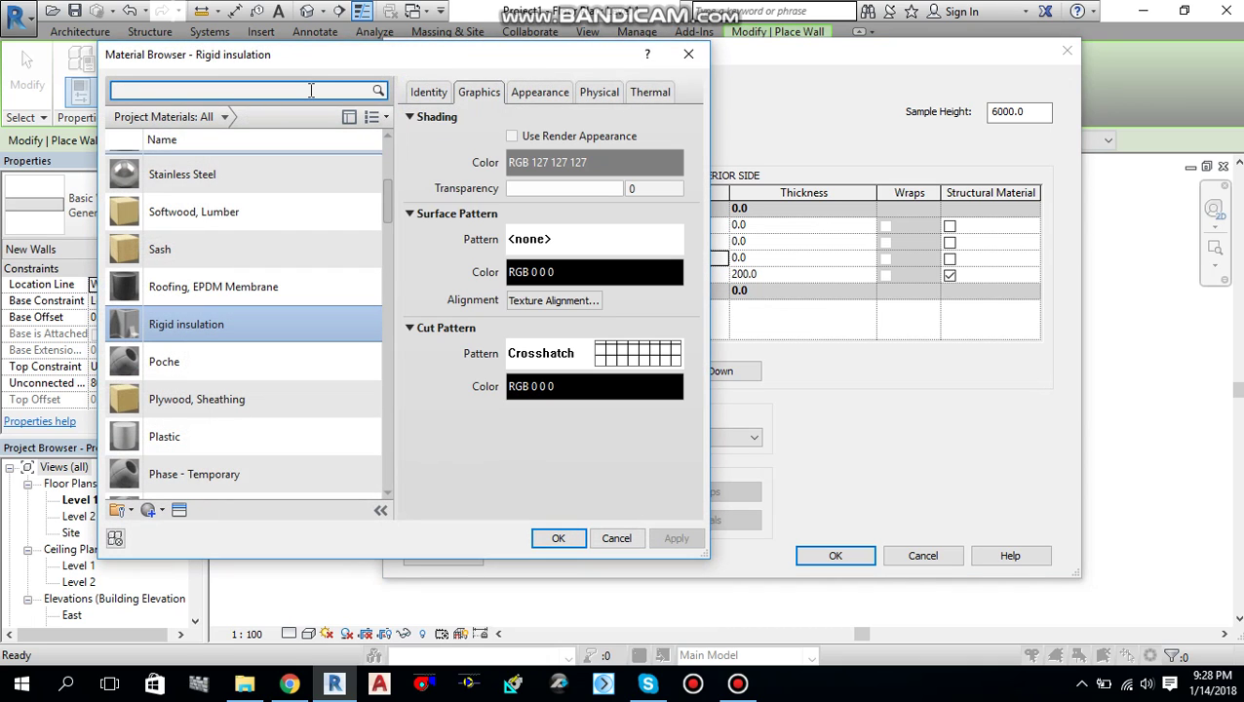
{"action": "type", "text": "vapo"}
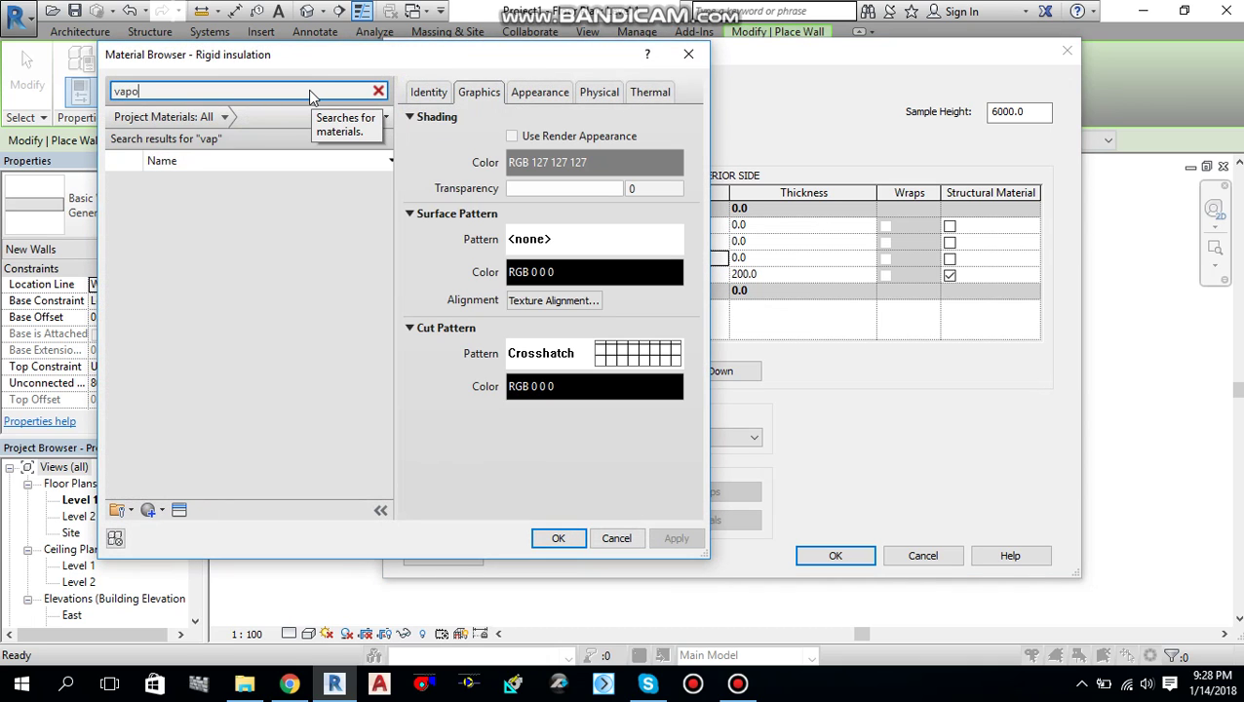
{"action": "type", "text": "r"}
{"action": "left_click", "coordinate": [246, 187]}
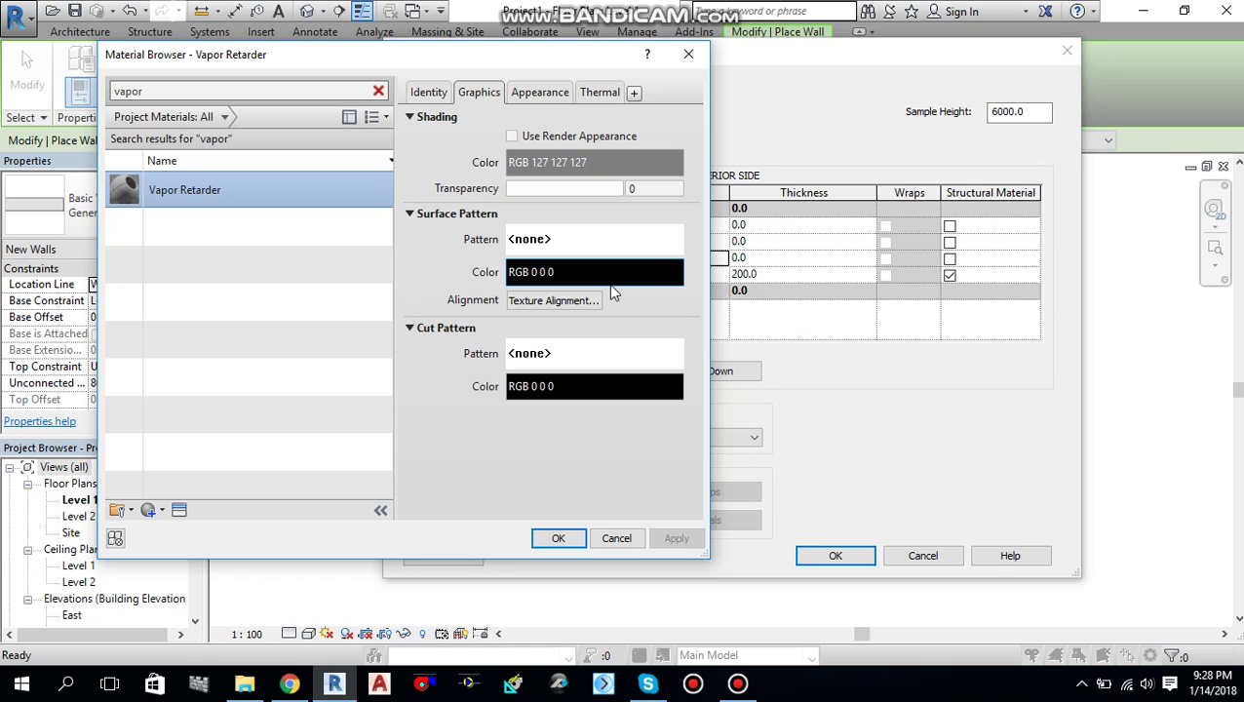
Step: Apply Vapor Retarder to layer 4 and set layer 5's function to Finish 2 [5]
{"action": "left_click", "coordinate": [560, 540]}
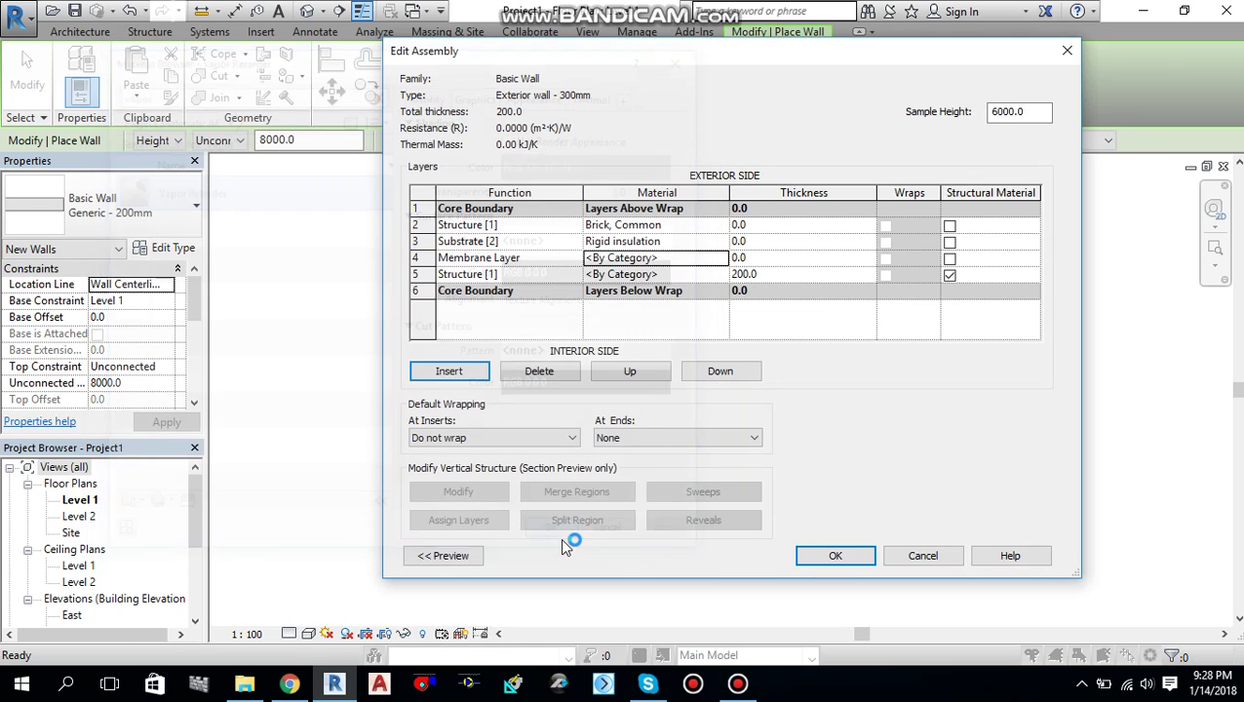
{"action": "left_click", "coordinate": [561, 274]}
{"action": "left_click", "coordinate": [574, 276]}
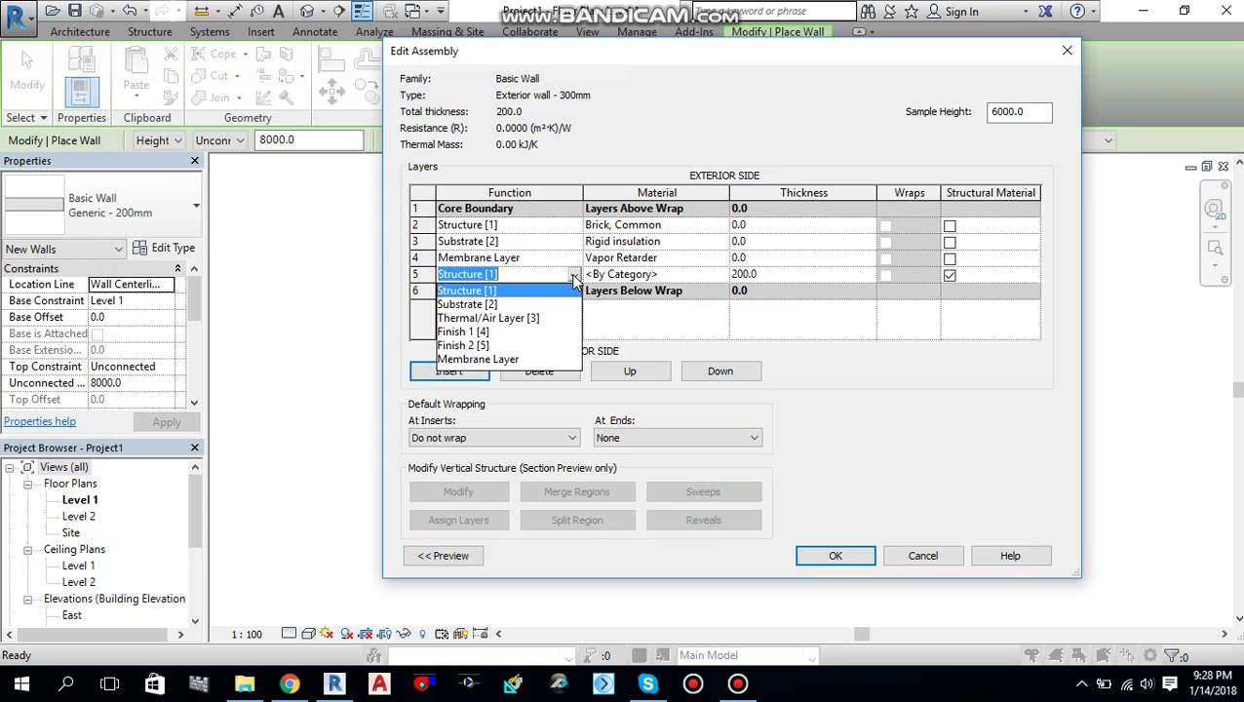
{"action": "left_click", "coordinate": [466, 345]}
Step: Assign Gypsum Wall Board as layer 5's material
{"action": "left_click", "coordinate": [696, 280]}
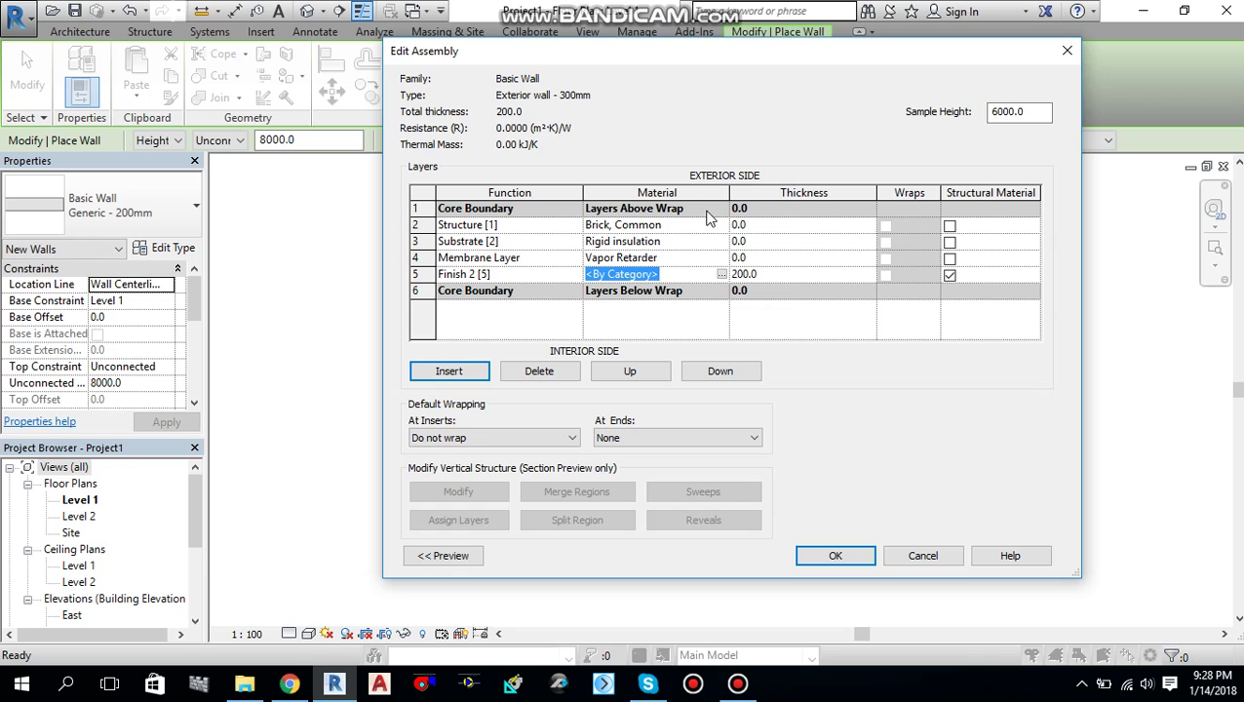
{"action": "left_click", "coordinate": [722, 275]}
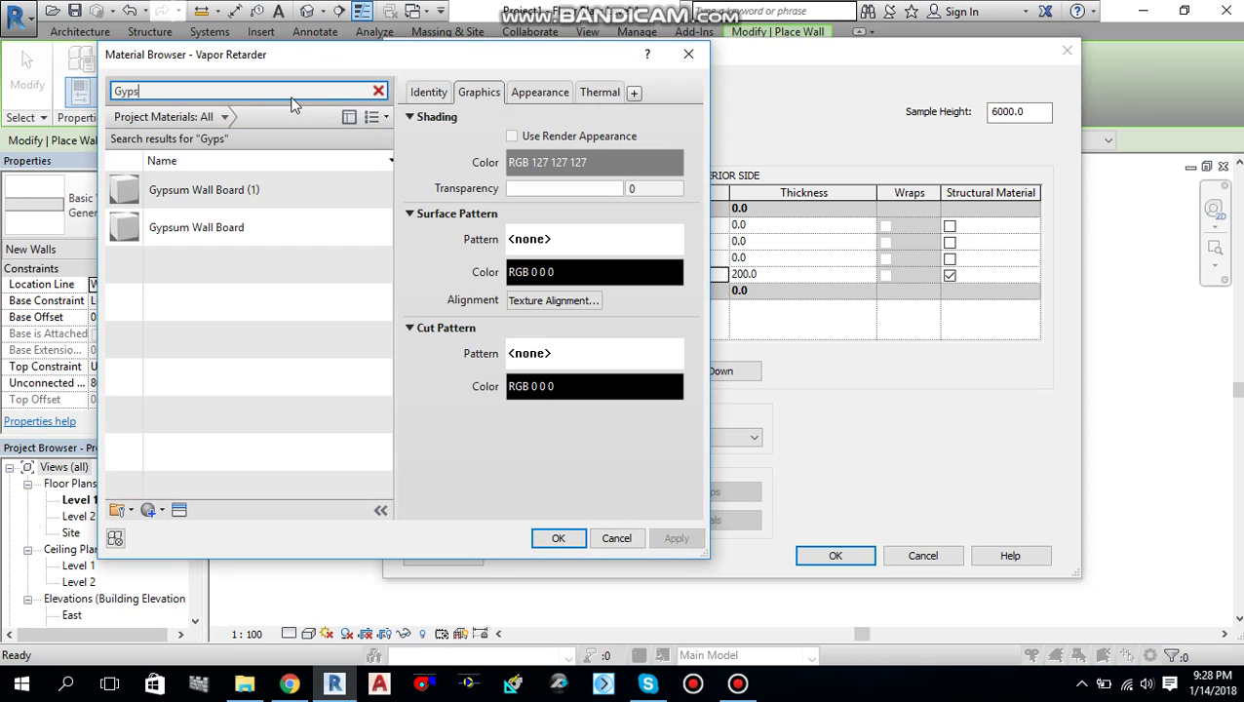
{"action": "left_click", "coordinate": [224, 224]}
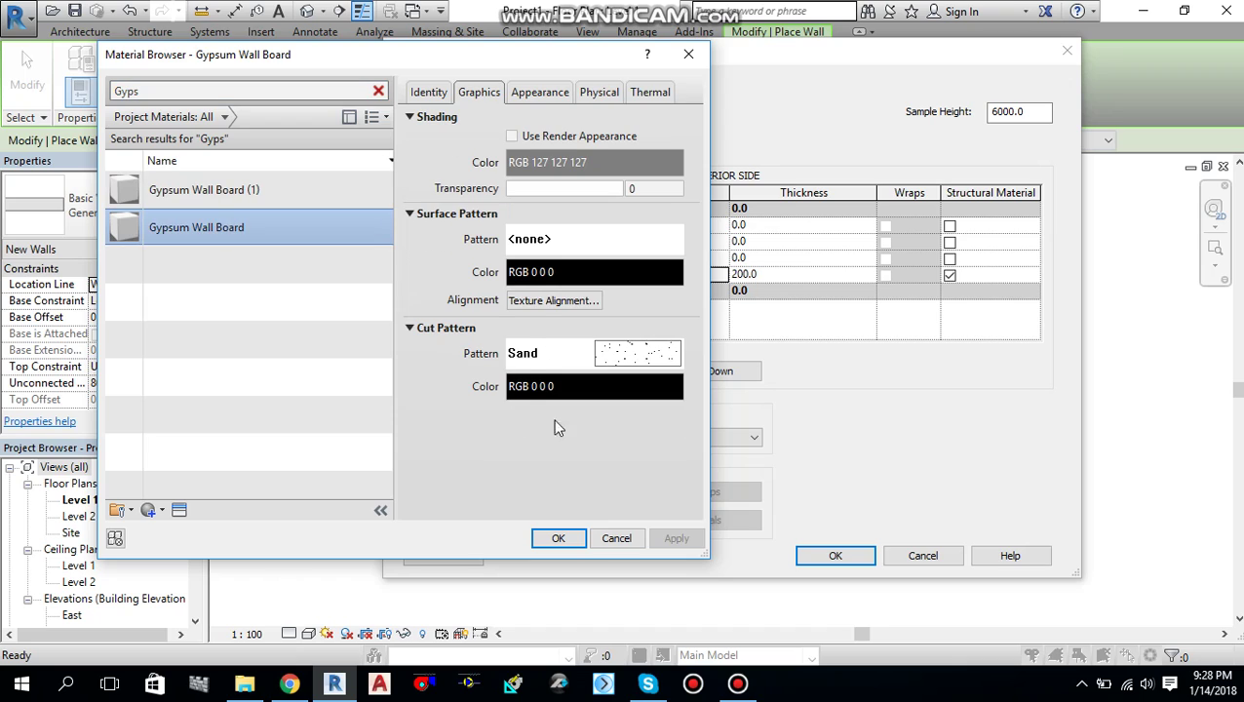
{"action": "left_click", "coordinate": [558, 539]}
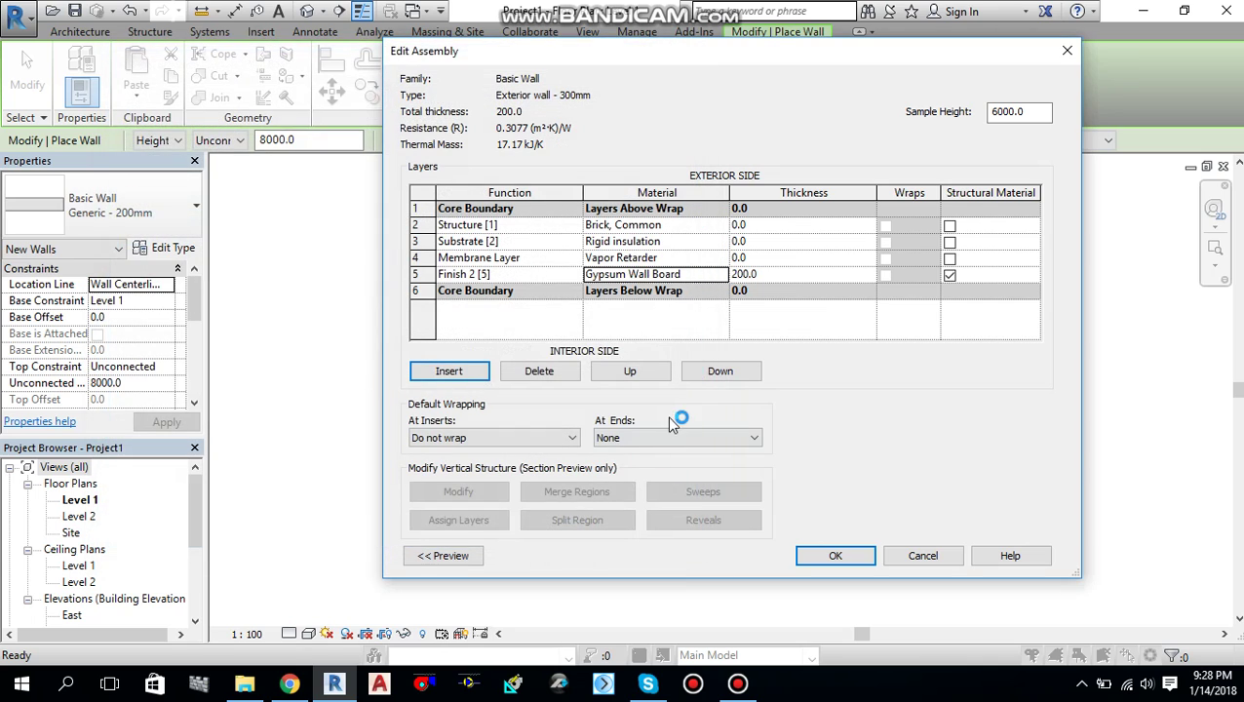
Step: Bring up the appearance asset library for the Brick, Common material
{"action": "left_click", "coordinate": [698, 223]}
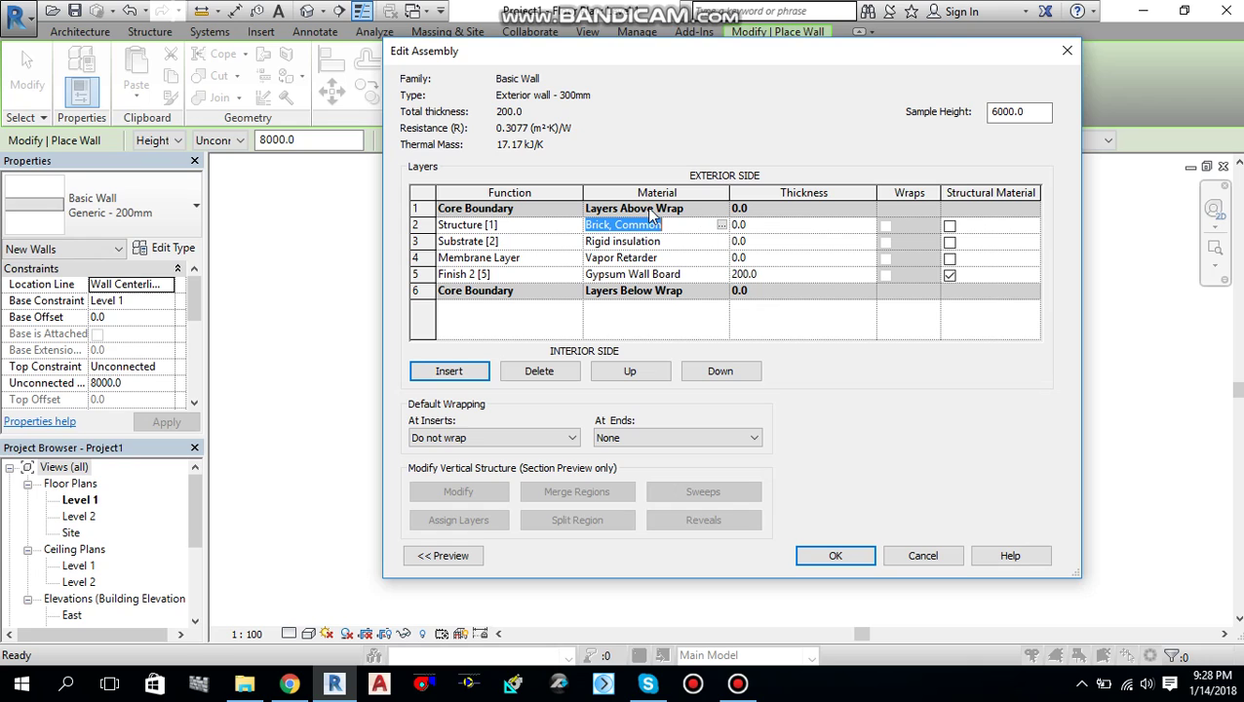
{"action": "left_click", "coordinate": [722, 225]}
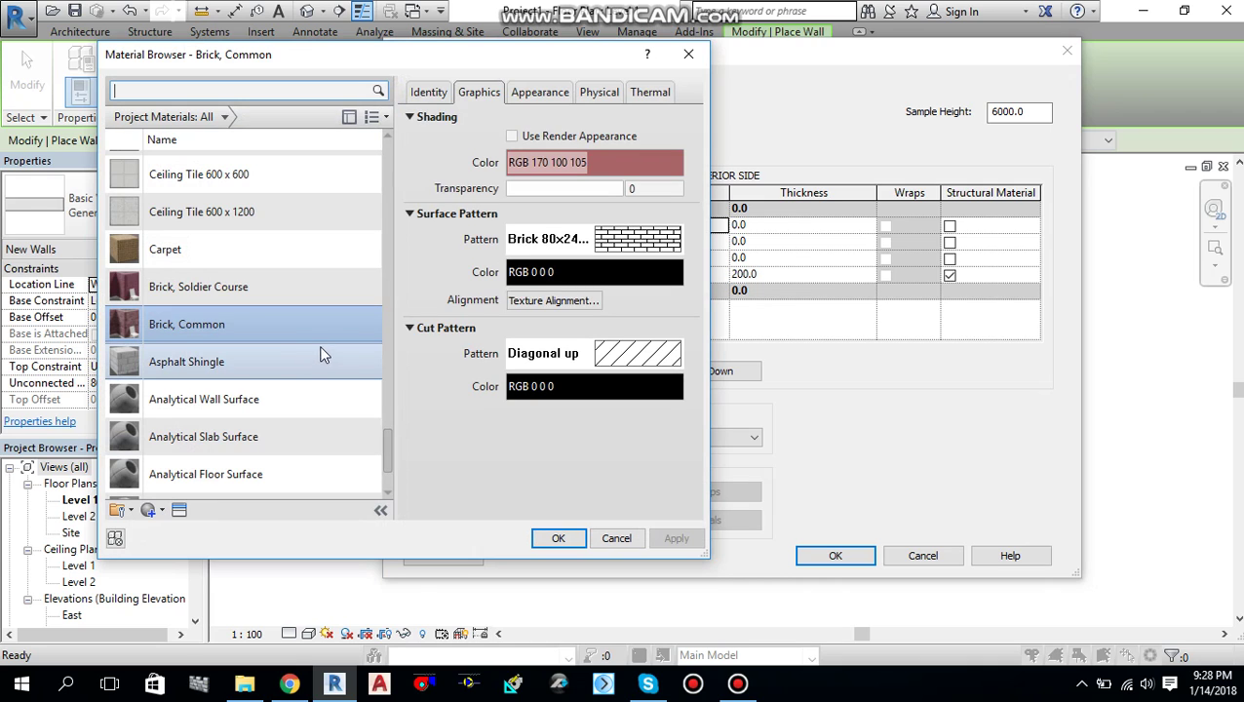
{"action": "scroll", "coordinate": [223, 410], "scroll_direction": "up", "scroll_amount": 1}
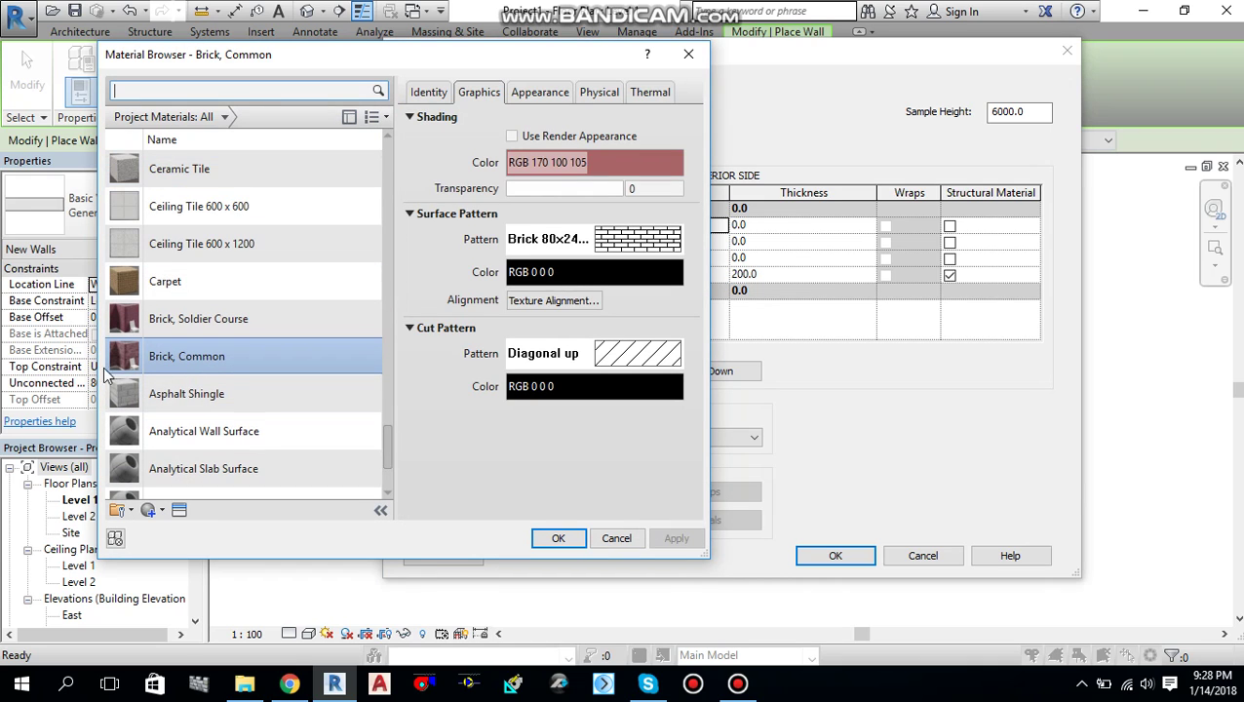
{"action": "scroll", "coordinate": [222, 487], "scroll_direction": "down", "scroll_amount": 1}
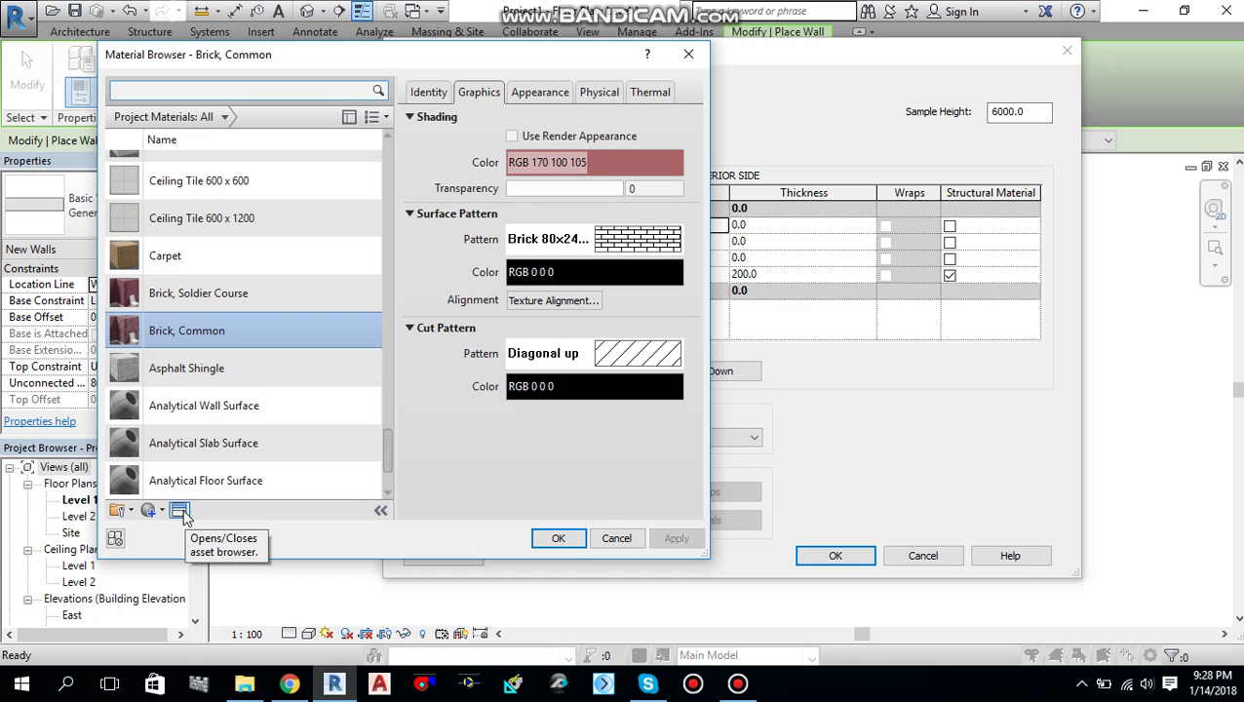
{"action": "left_click", "coordinate": [180, 510]}
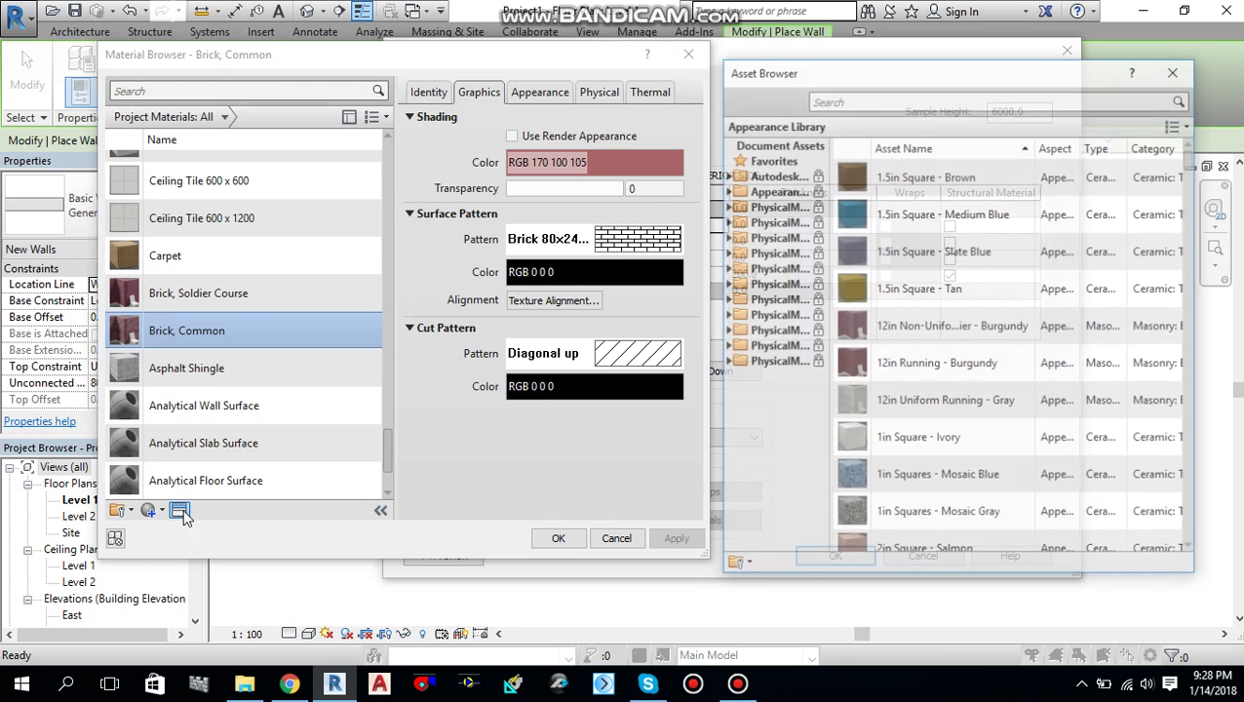
Step: Replace the brick appearance with Chestnut from Appearance > Wall Paint > Matte
{"action": "left_click", "coordinate": [728, 191]}
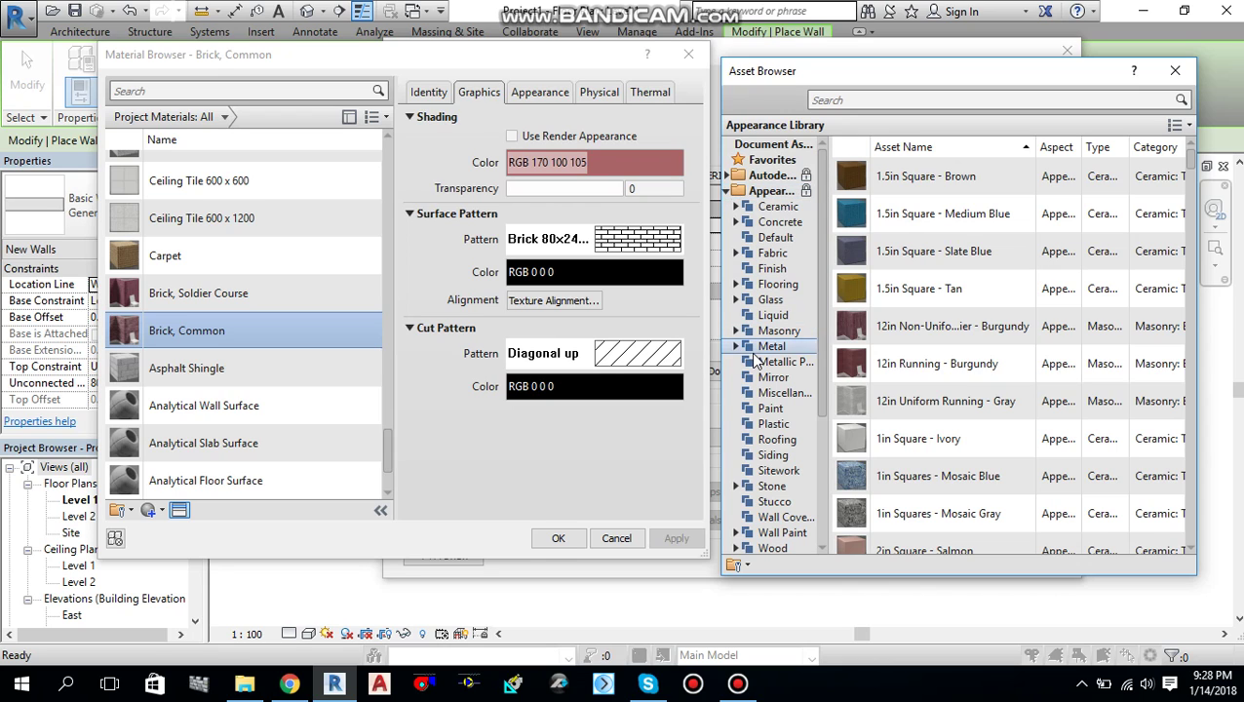
{"action": "scroll", "coordinate": [746, 360], "scroll_direction": "down", "scroll_amount": 2}
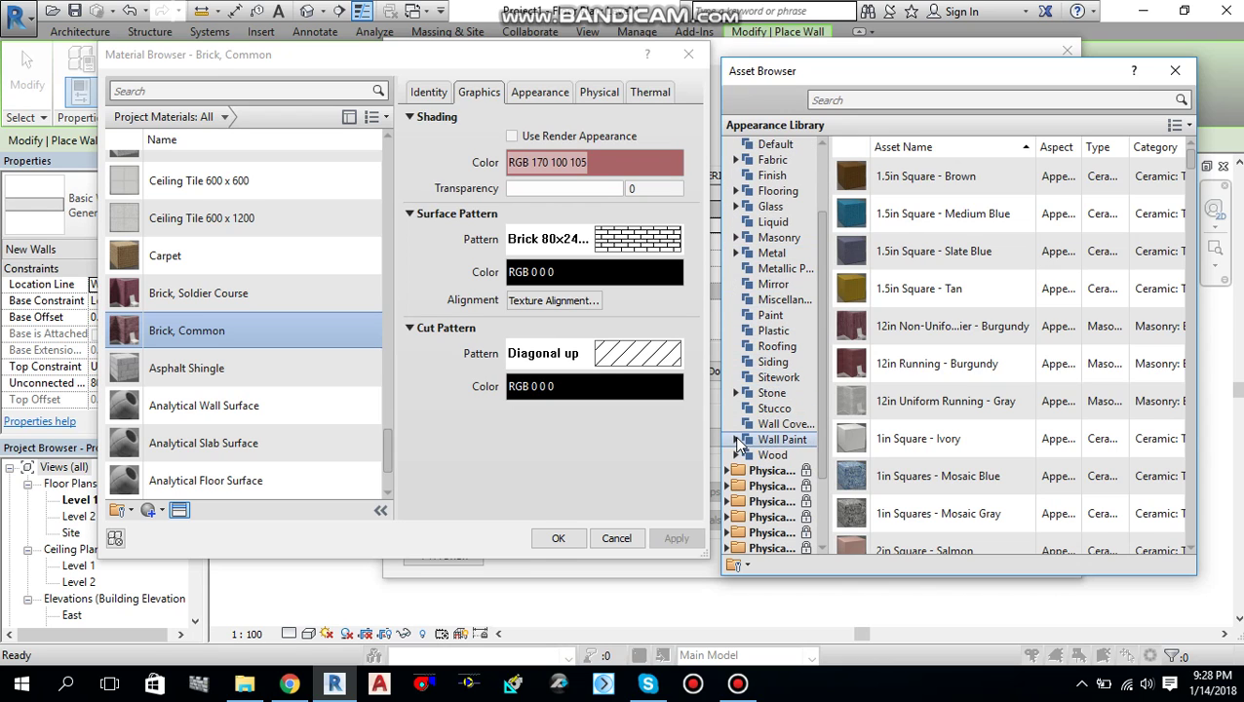
{"action": "left_click", "coordinate": [738, 440]}
{"action": "scroll", "coordinate": [751, 444], "scroll_direction": "down", "scroll_amount": 2}
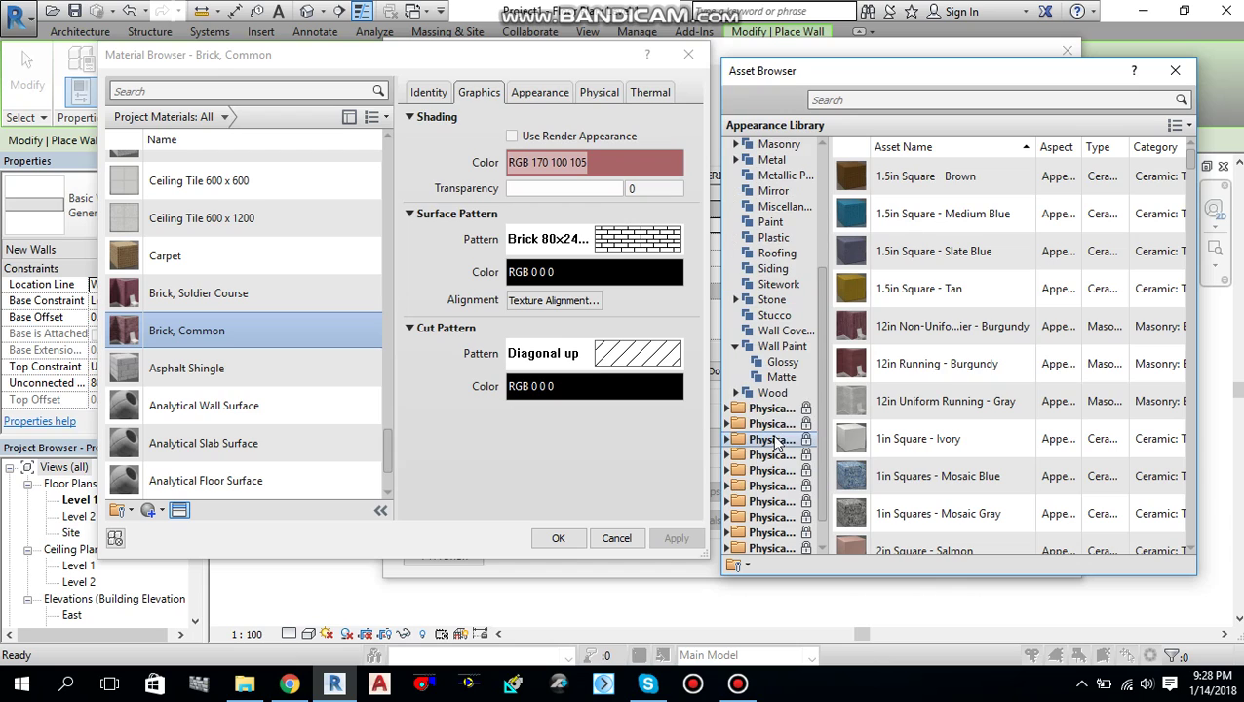
{"action": "left_click", "coordinate": [784, 378]}
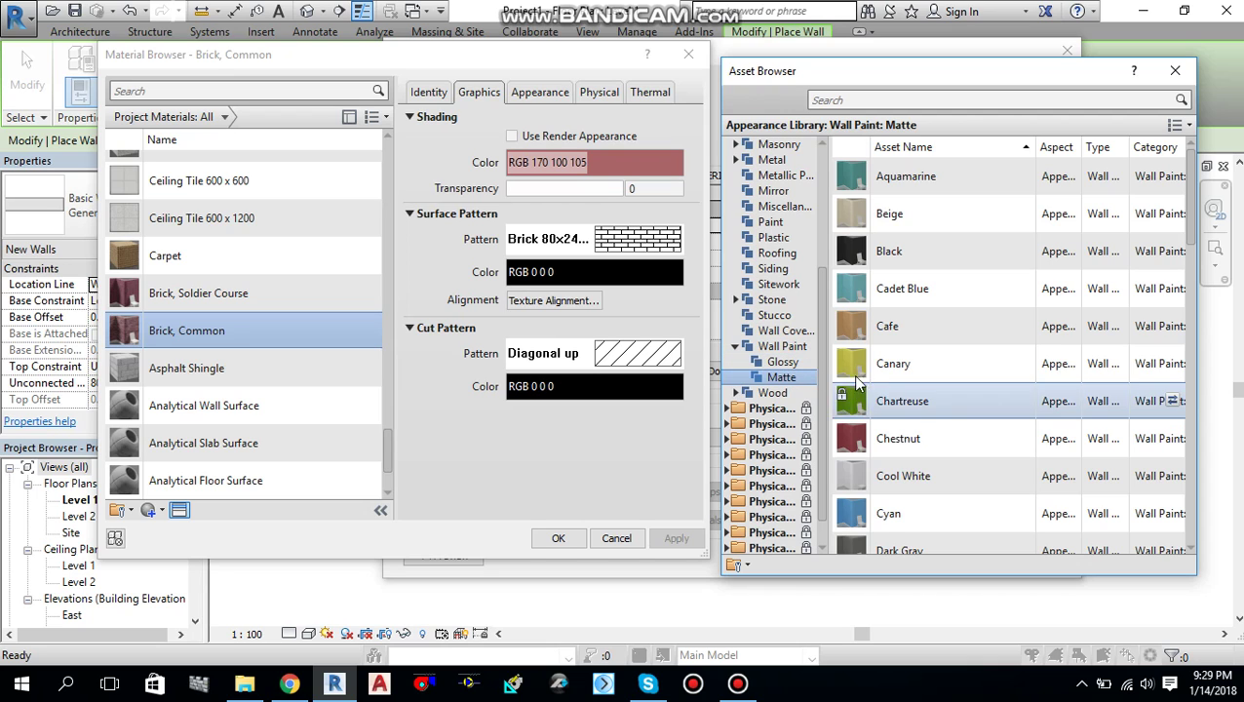
{"action": "scroll", "coordinate": [1044, 546], "scroll_direction": "down", "scroll_amount": 1}
{"action": "scroll", "coordinate": [1017, 405], "scroll_direction": "down", "scroll_amount": 2}
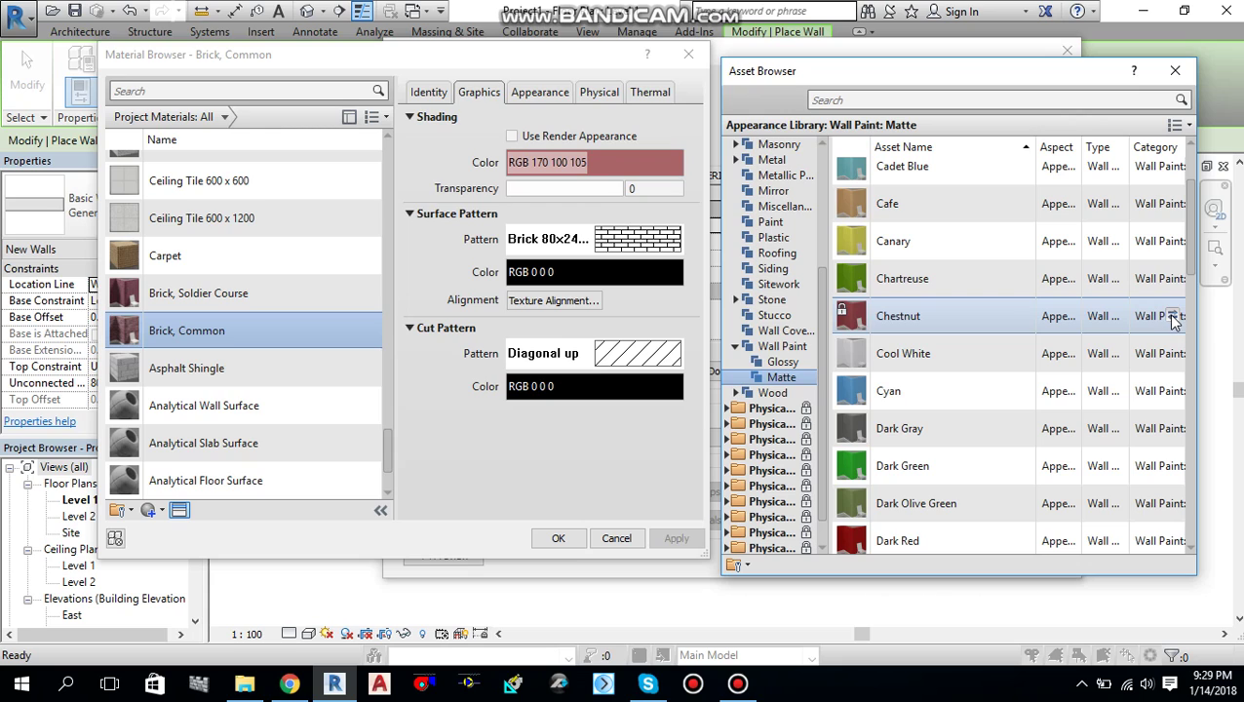
{"action": "left_click", "coordinate": [1173, 317]}
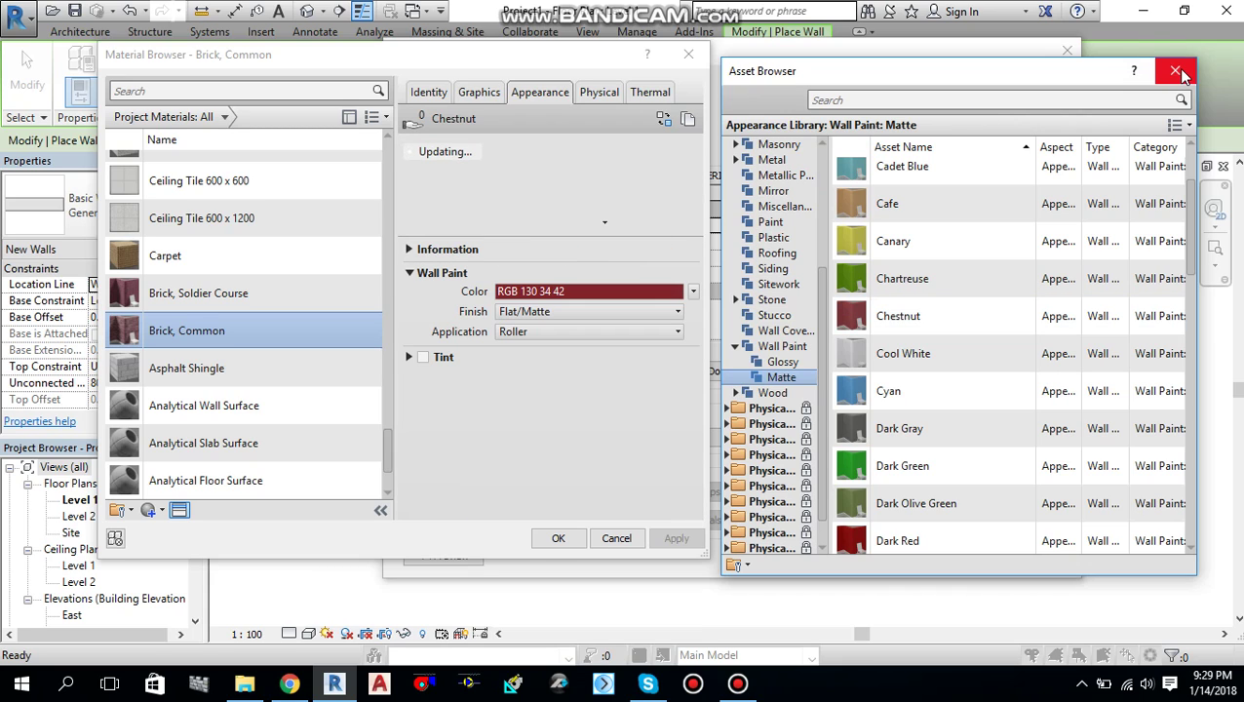
{"action": "left_click", "coordinate": [560, 539]}
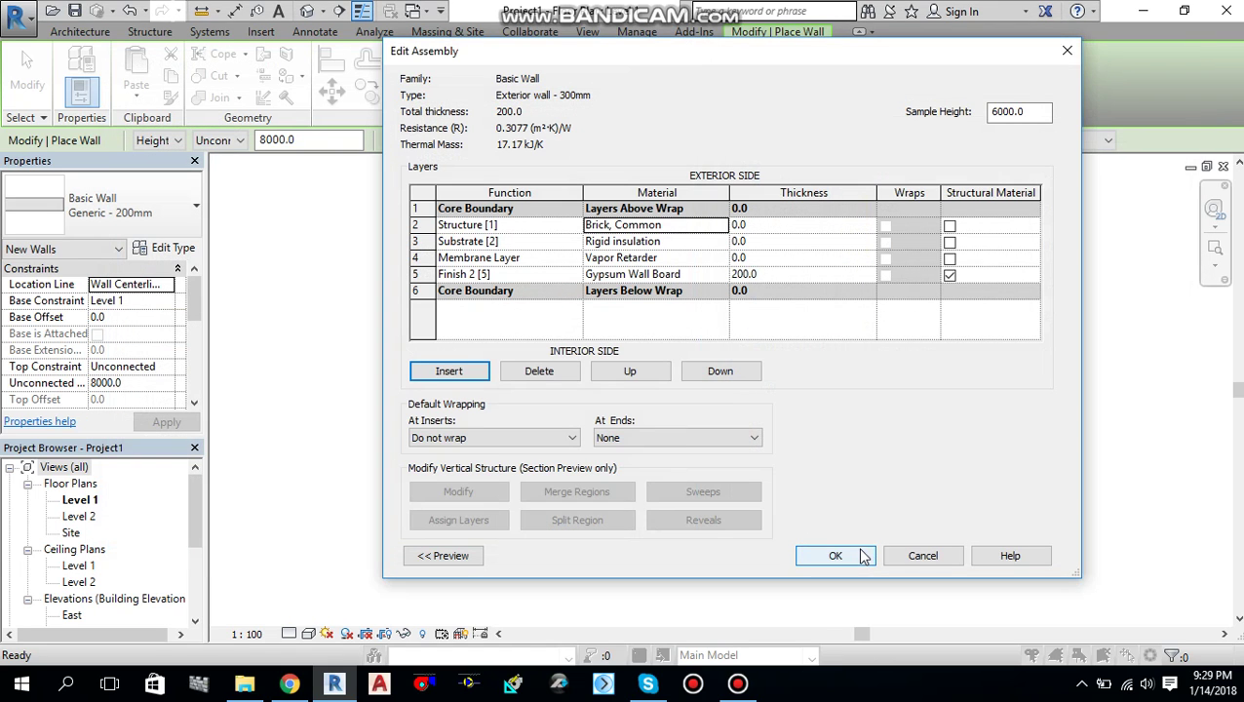
Step: Clear the zero-thickness layer error and set the brick layer to 200
{"action": "left_click", "coordinate": [867, 554]}
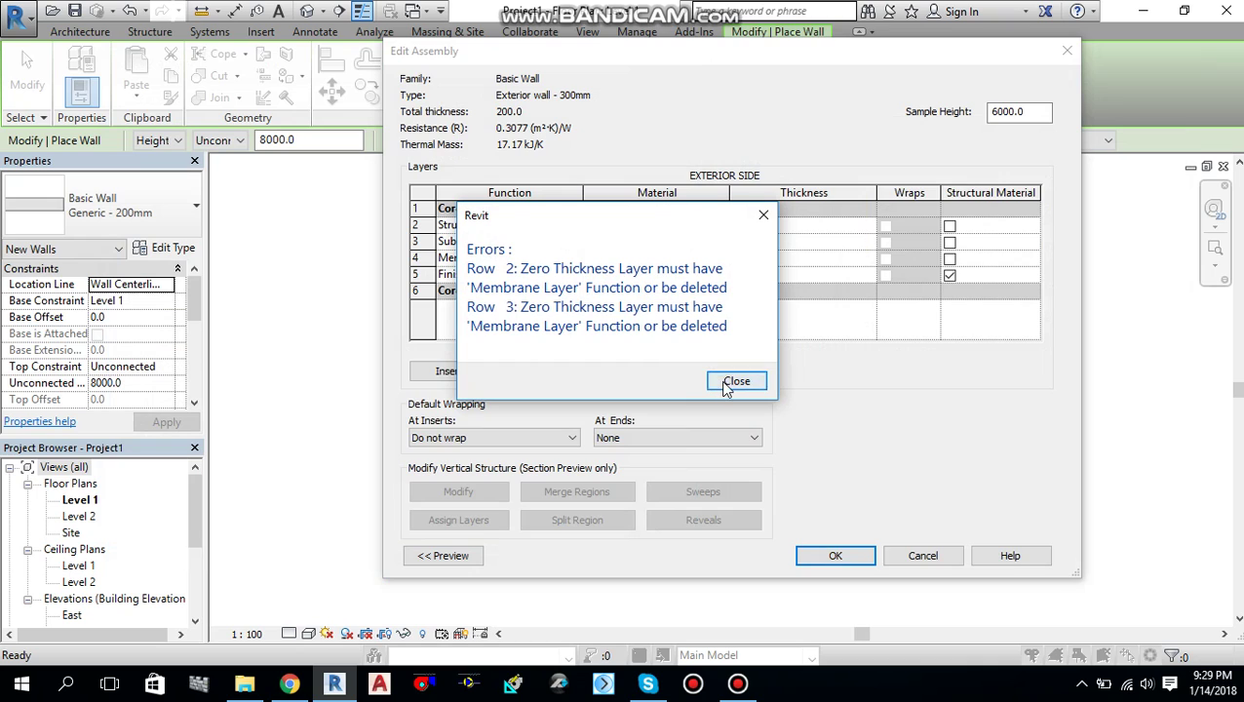
{"action": "left_click", "coordinate": [736, 380]}
{"action": "left_click", "coordinate": [769, 224]}
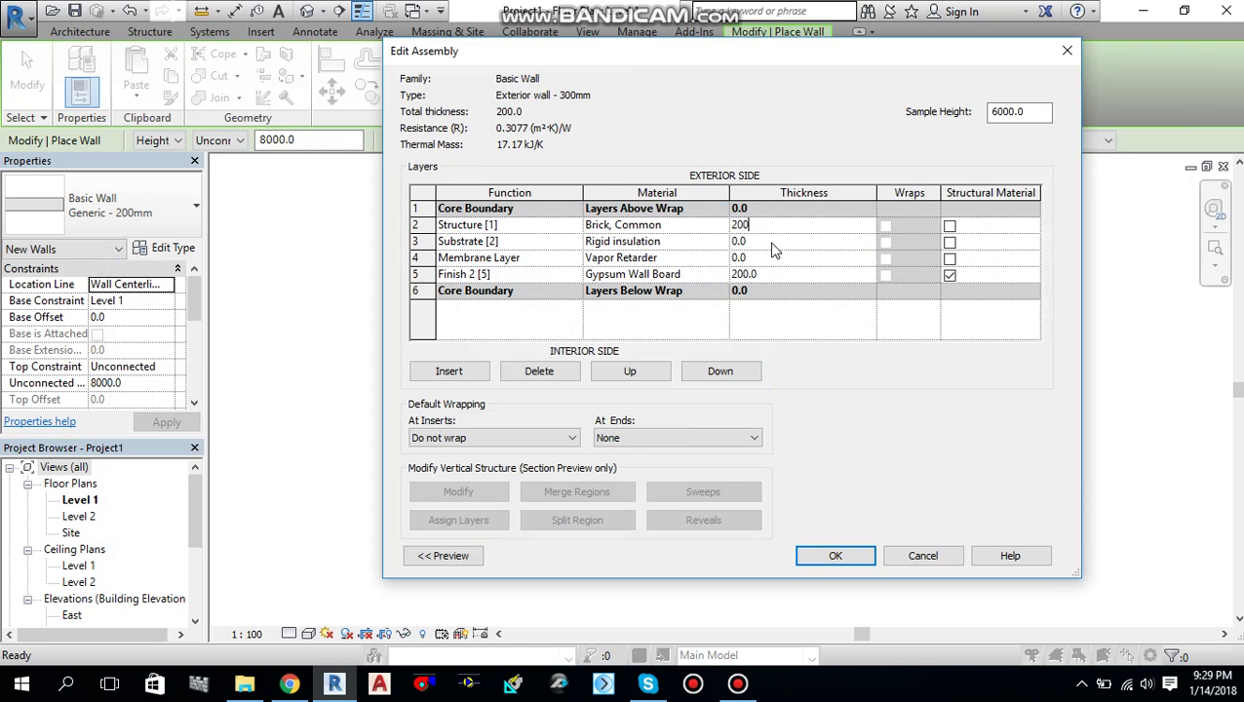
{"action": "left_click", "coordinate": [773, 243]}
{"action": "key", "text": "Return"}
Step: Set gypsum board to 25 and rigid insulation to 75, totalling 300.0
{"action": "left_click", "coordinate": [780, 272]}
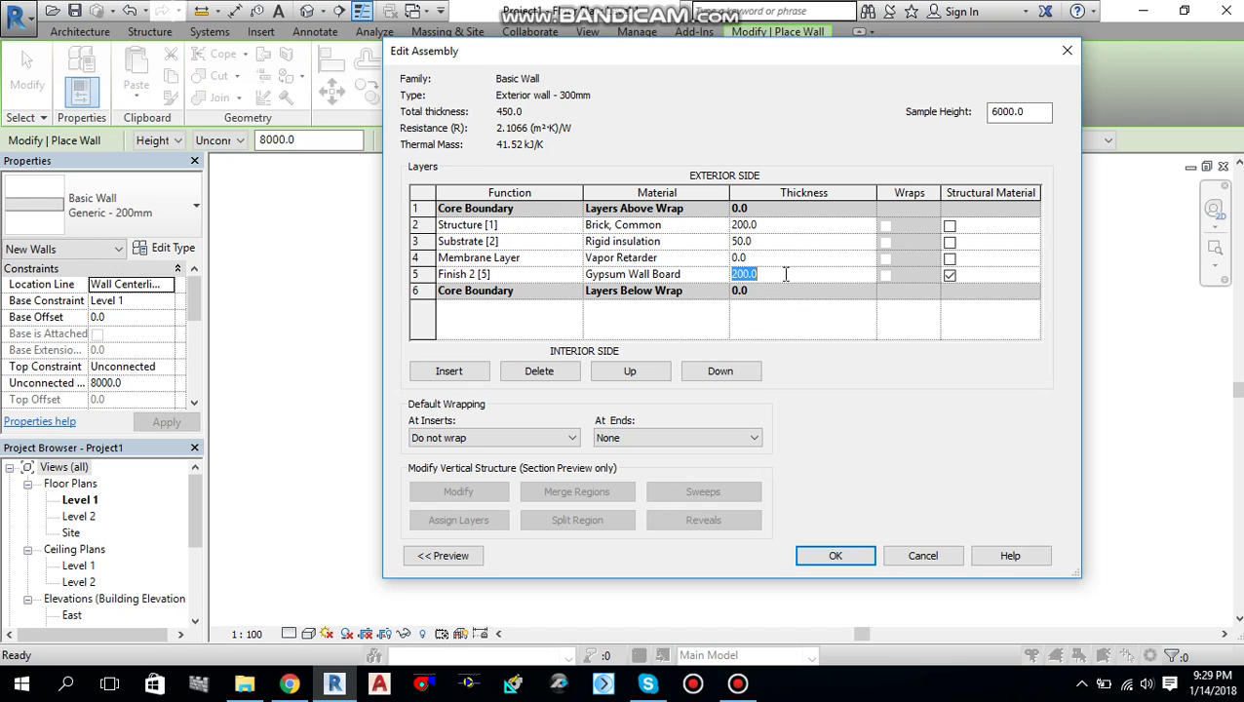
{"action": "type", "text": "25"}
{"action": "left_click", "coordinate": [778, 241]}
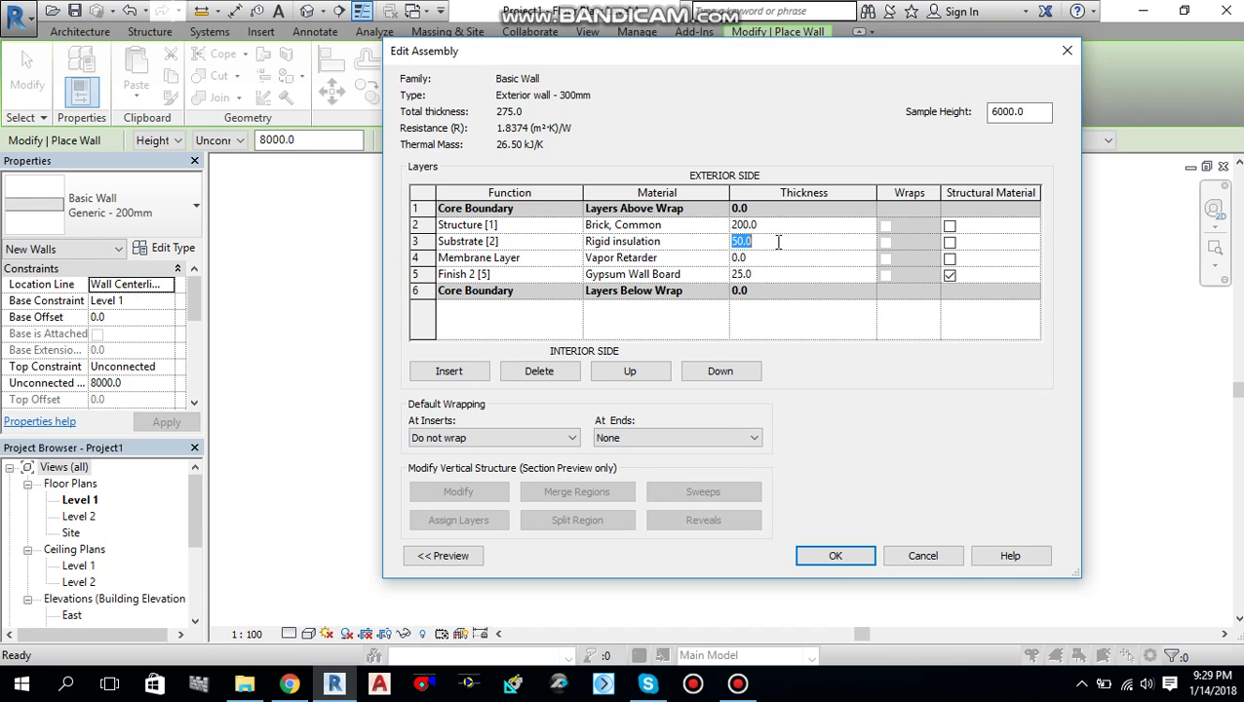
{"action": "type", "text": "75"}
{"action": "left_click", "coordinate": [773, 273]}
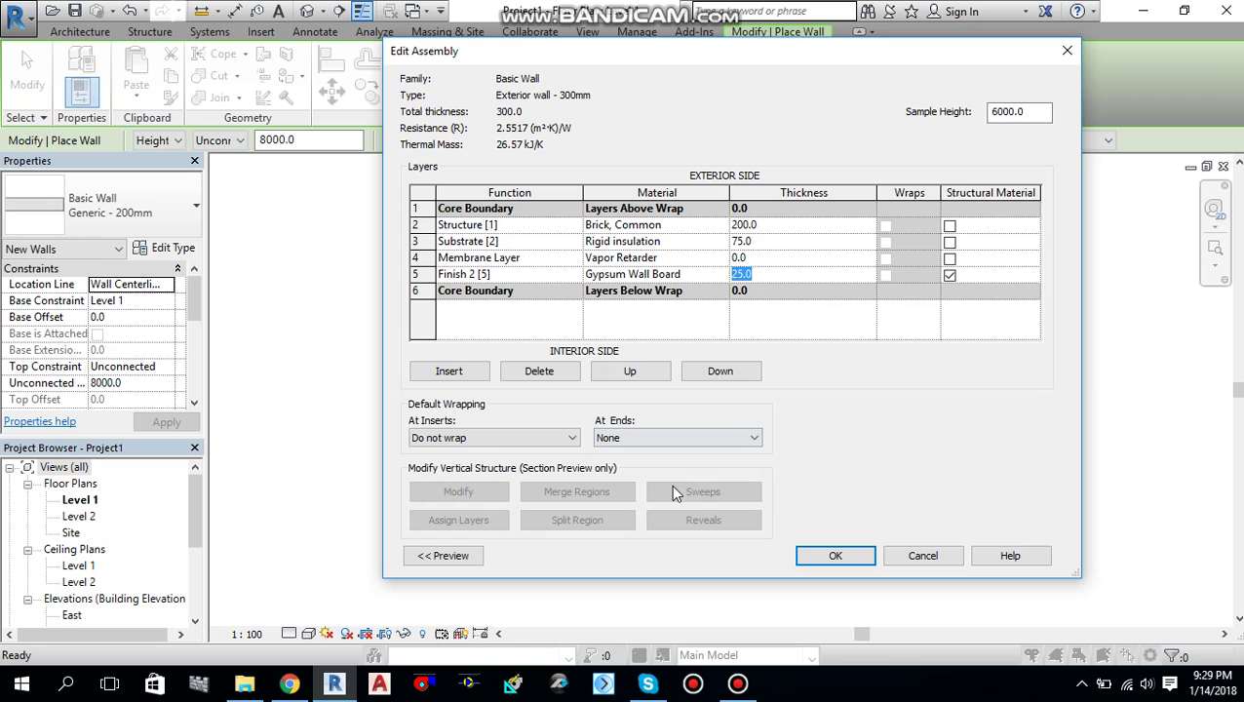
Step: Save the layer assembly and type properties, then select Exterior wall - 300mm as the wall type
{"action": "left_click", "coordinate": [840, 557]}
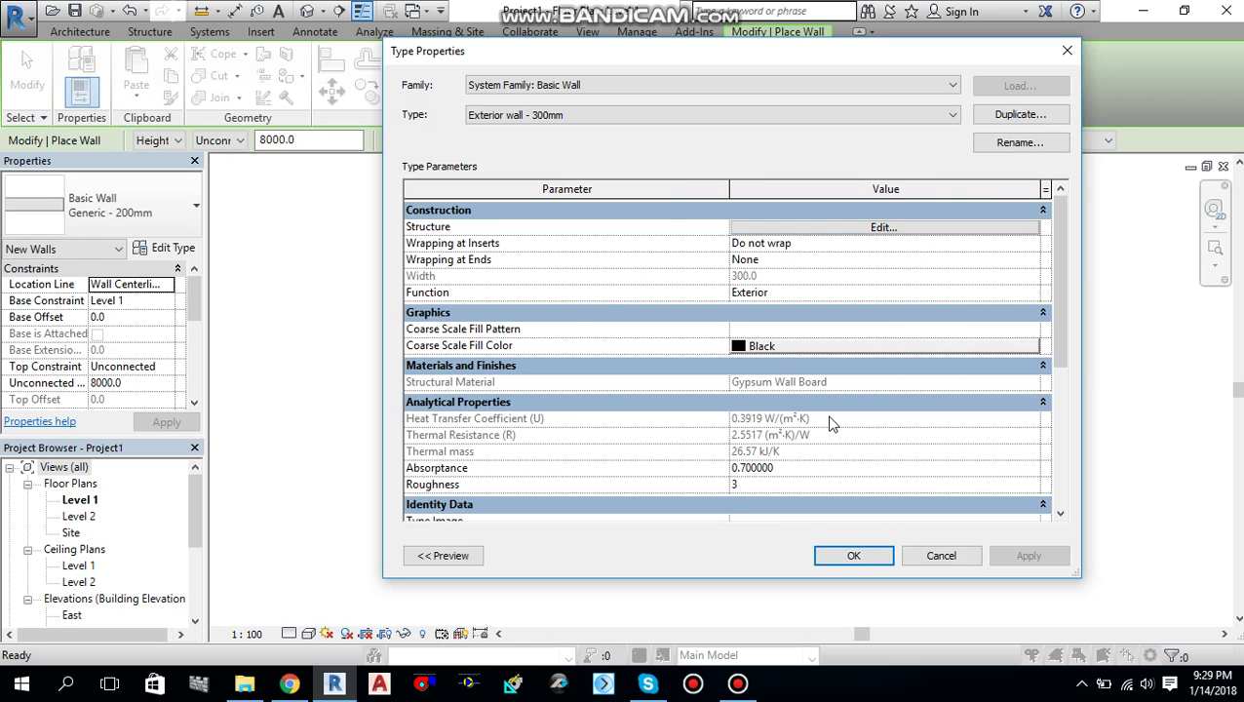
{"action": "left_click", "coordinate": [856, 555]}
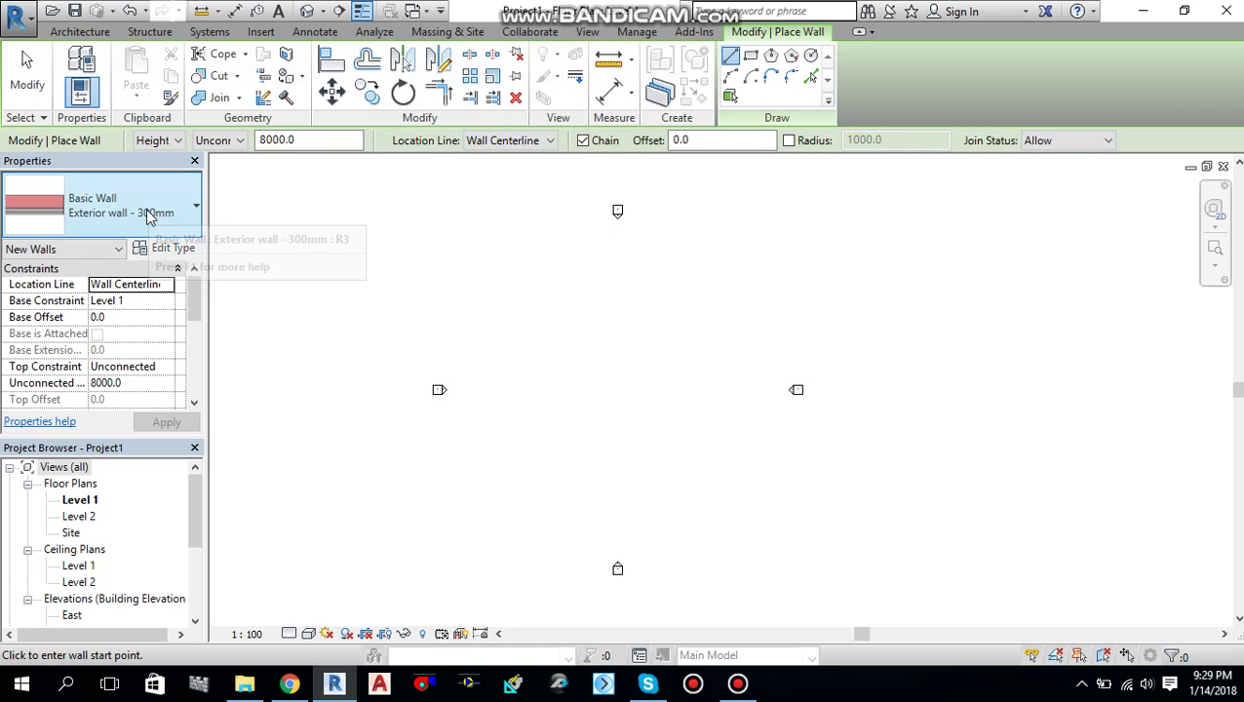
{"action": "left_click", "coordinate": [117, 222]}
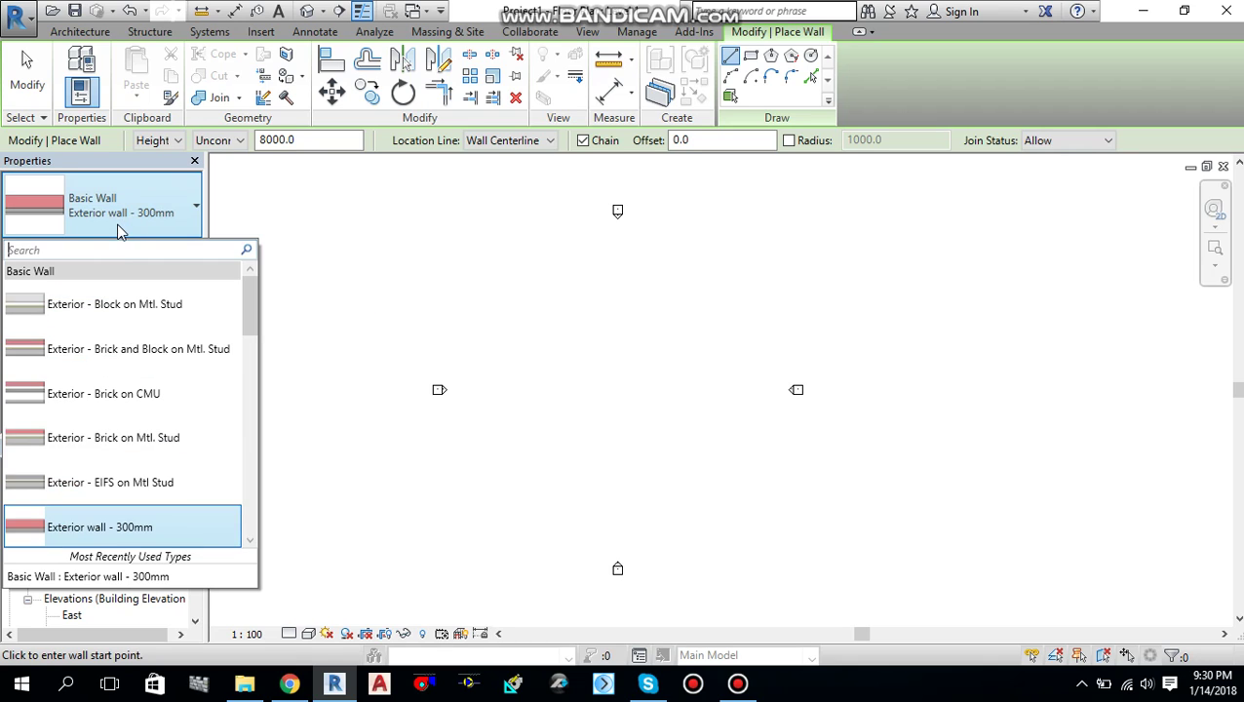
{"action": "left_click", "coordinate": [124, 528]}
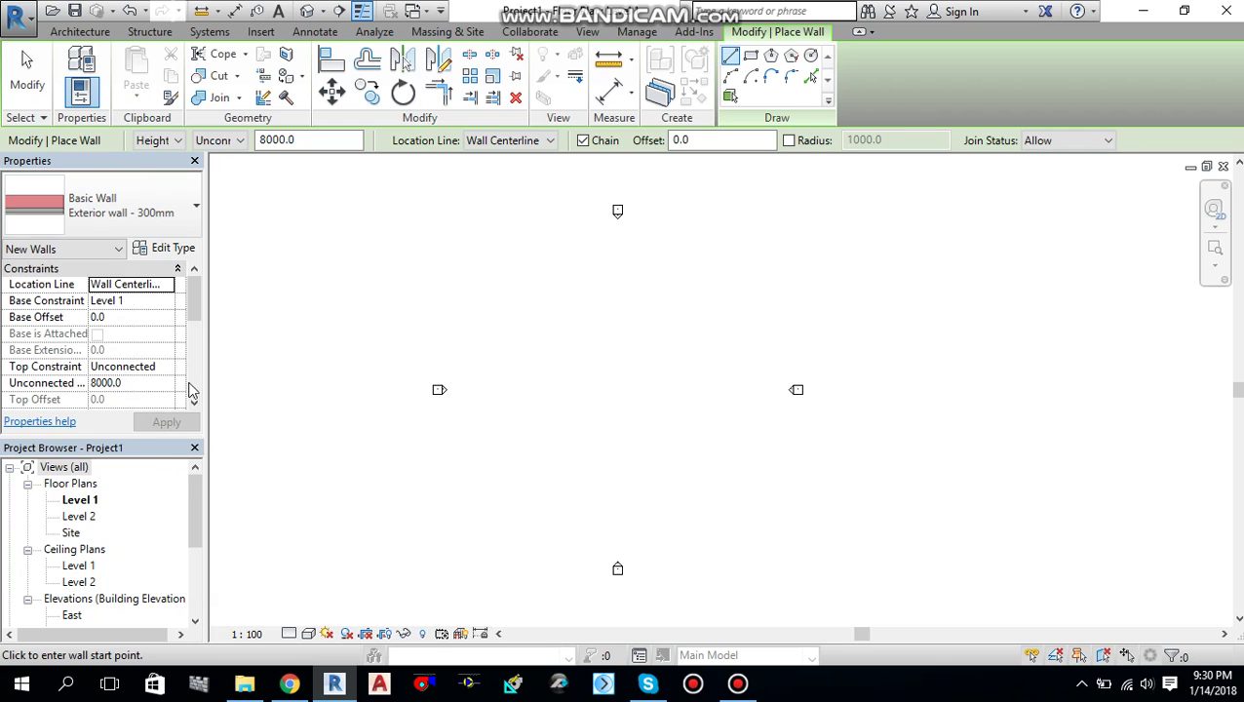
Step: Recheck the Exterior wall - 300mm layer structure and close it unchanged
{"action": "left_click", "coordinate": [168, 249]}
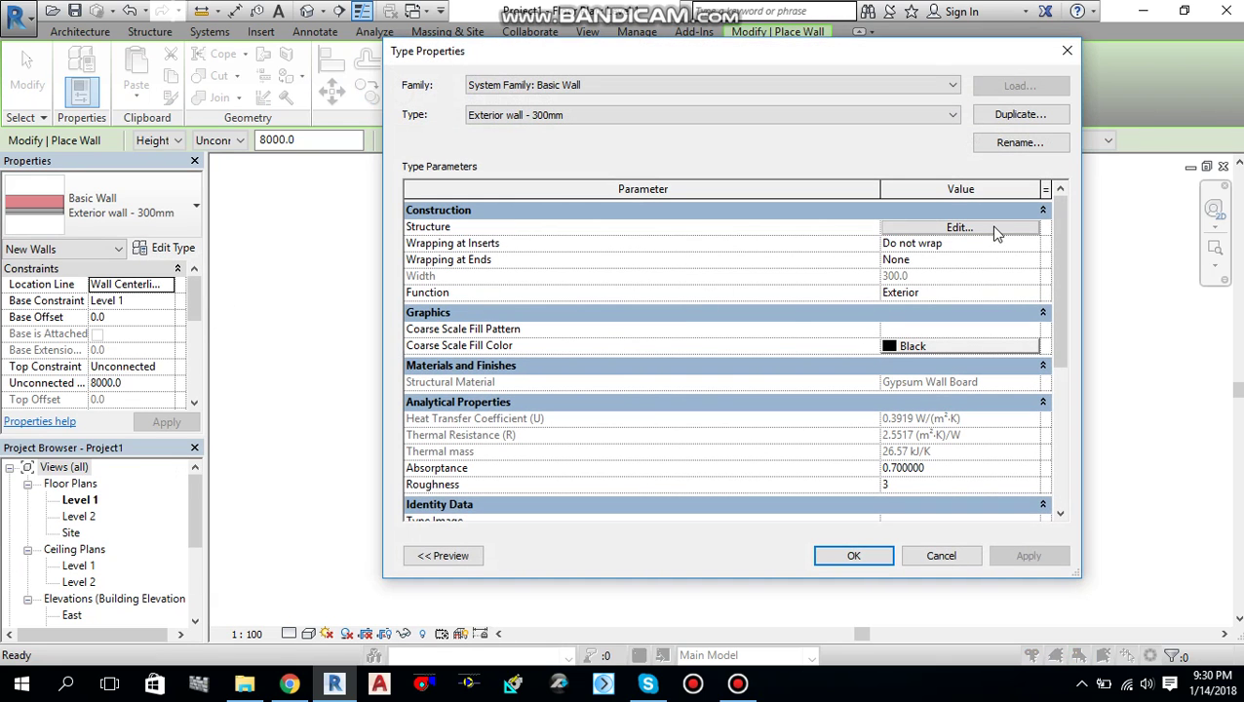
{"action": "left_click", "coordinate": [995, 230]}
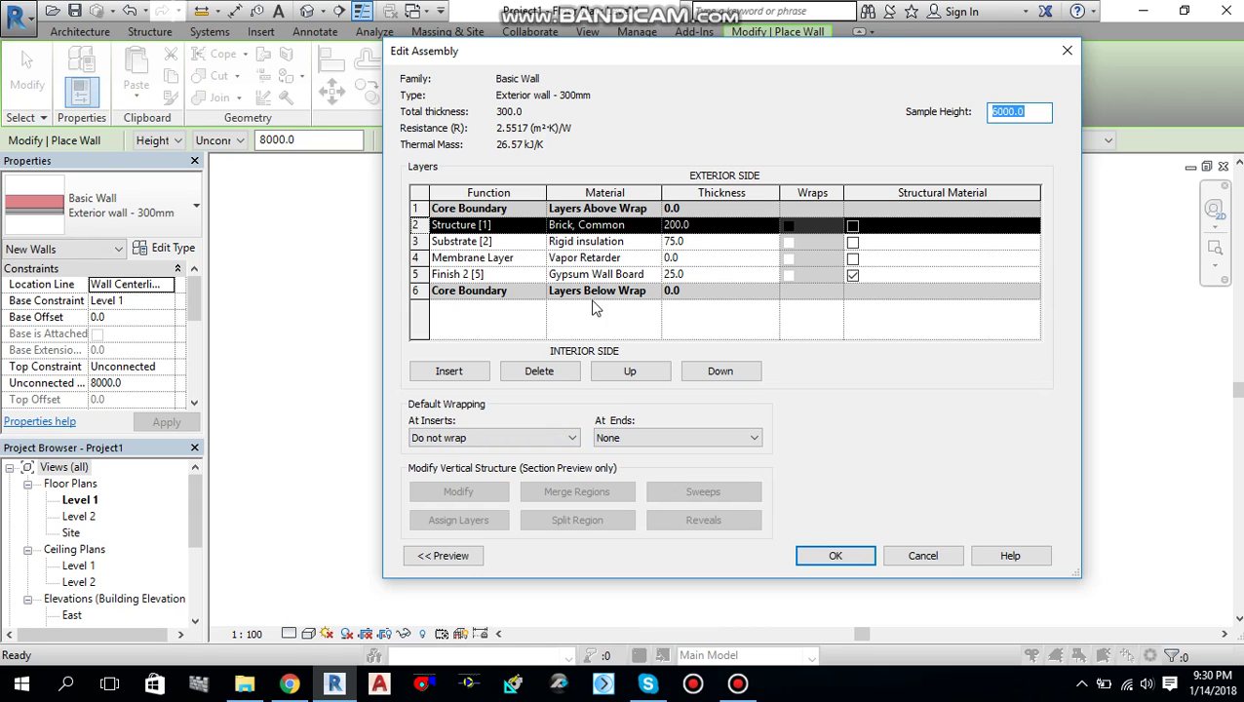
{"action": "left_click", "coordinate": [850, 557]}
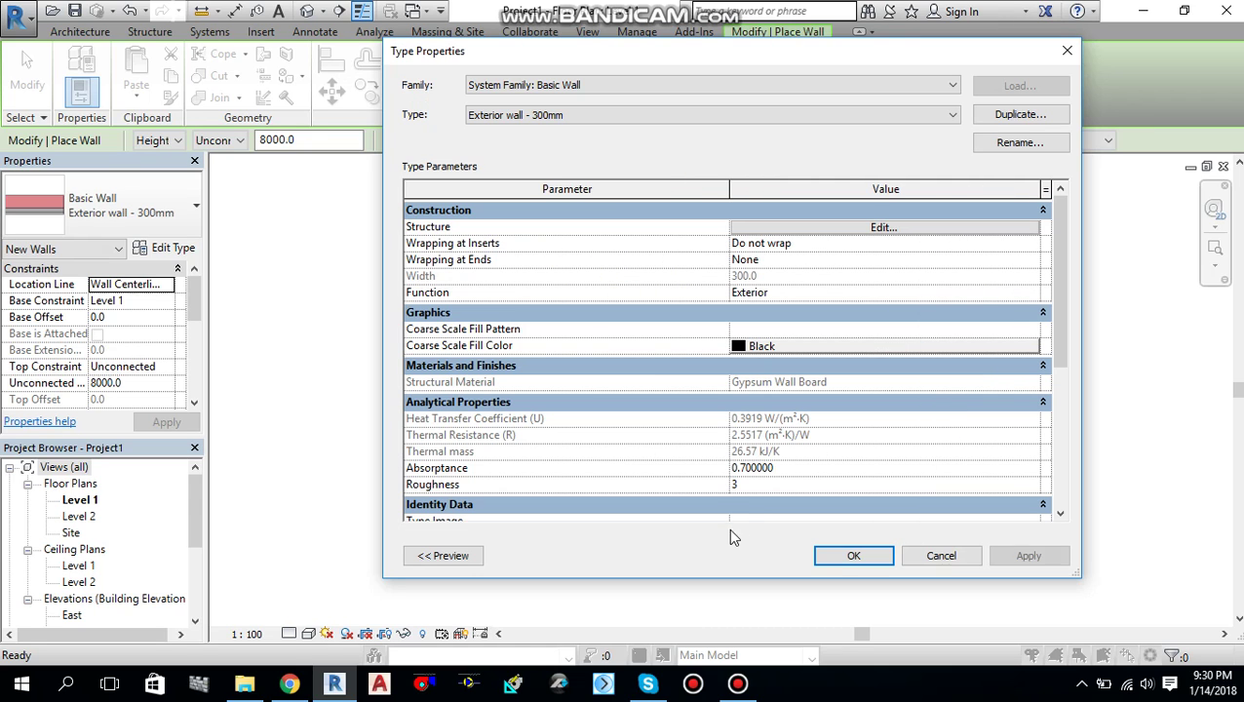
Step: Close the wall type settings and change the wall Height from Unconnected to Level 2
{"action": "left_click", "coordinate": [847, 557]}
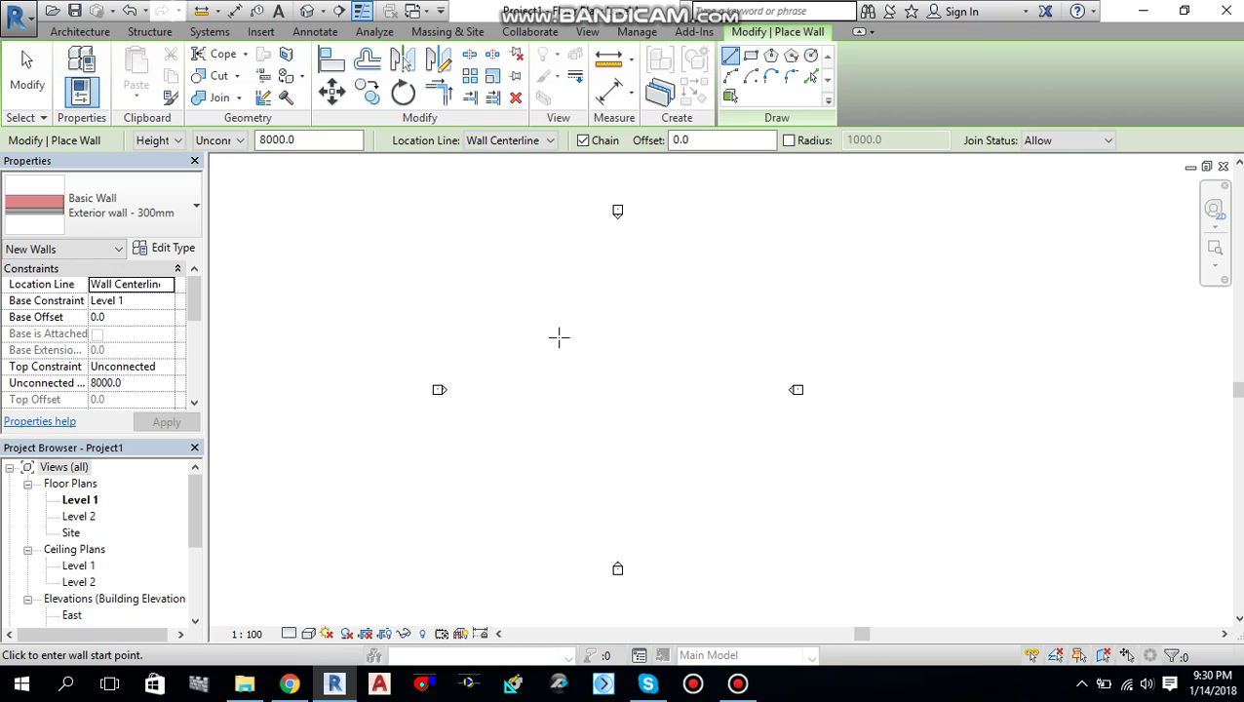
{"action": "scroll", "coordinate": [298, 208], "scroll_direction": "down", "scroll_amount": 2}
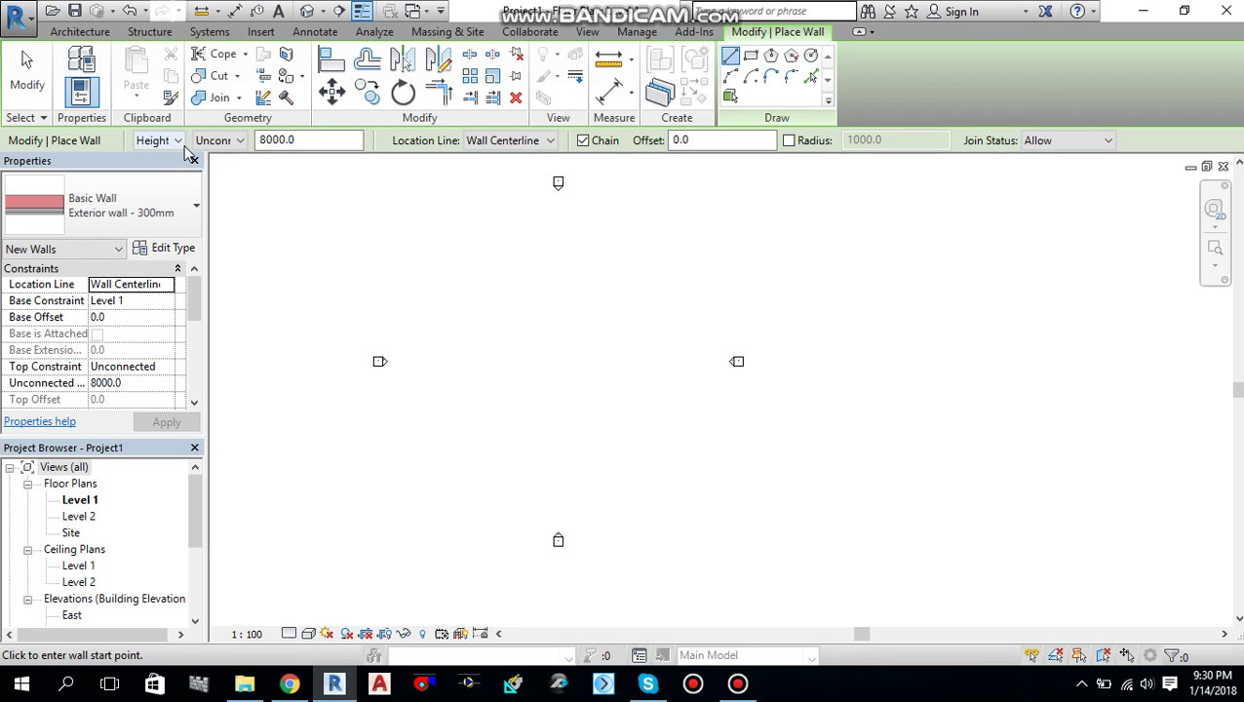
{"action": "left_click", "coordinate": [234, 142]}
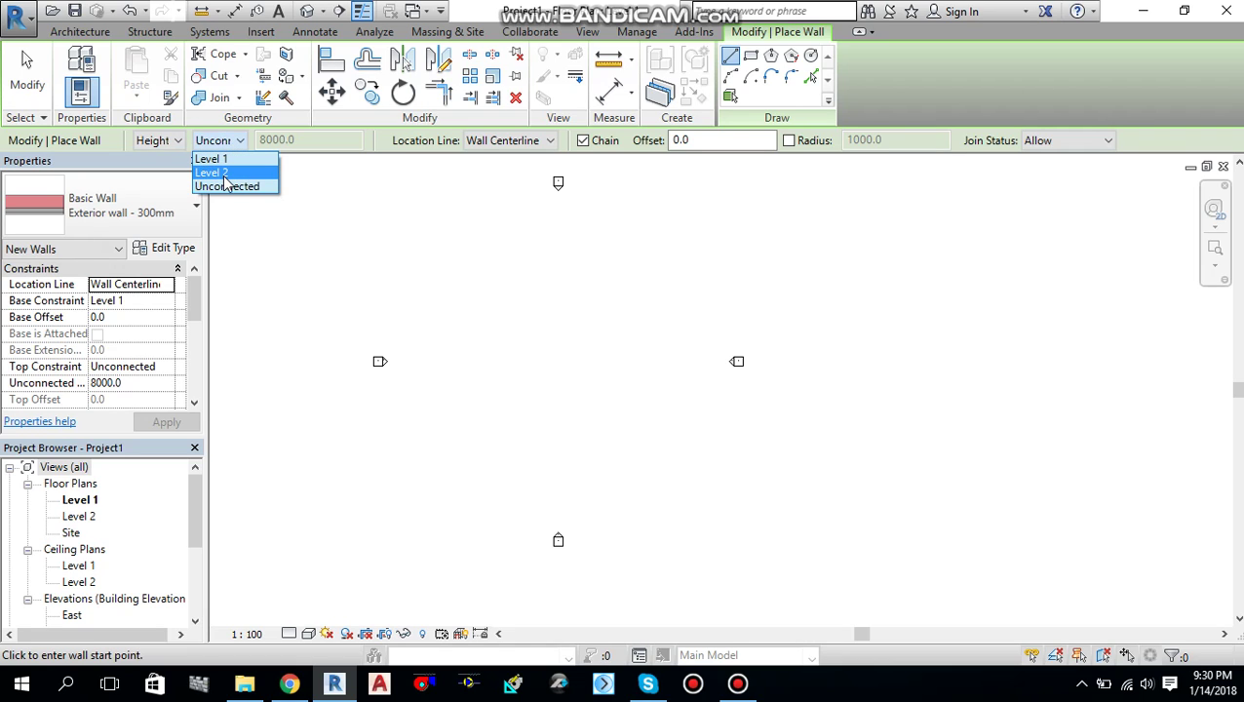
{"action": "left_click", "coordinate": [212, 173]}
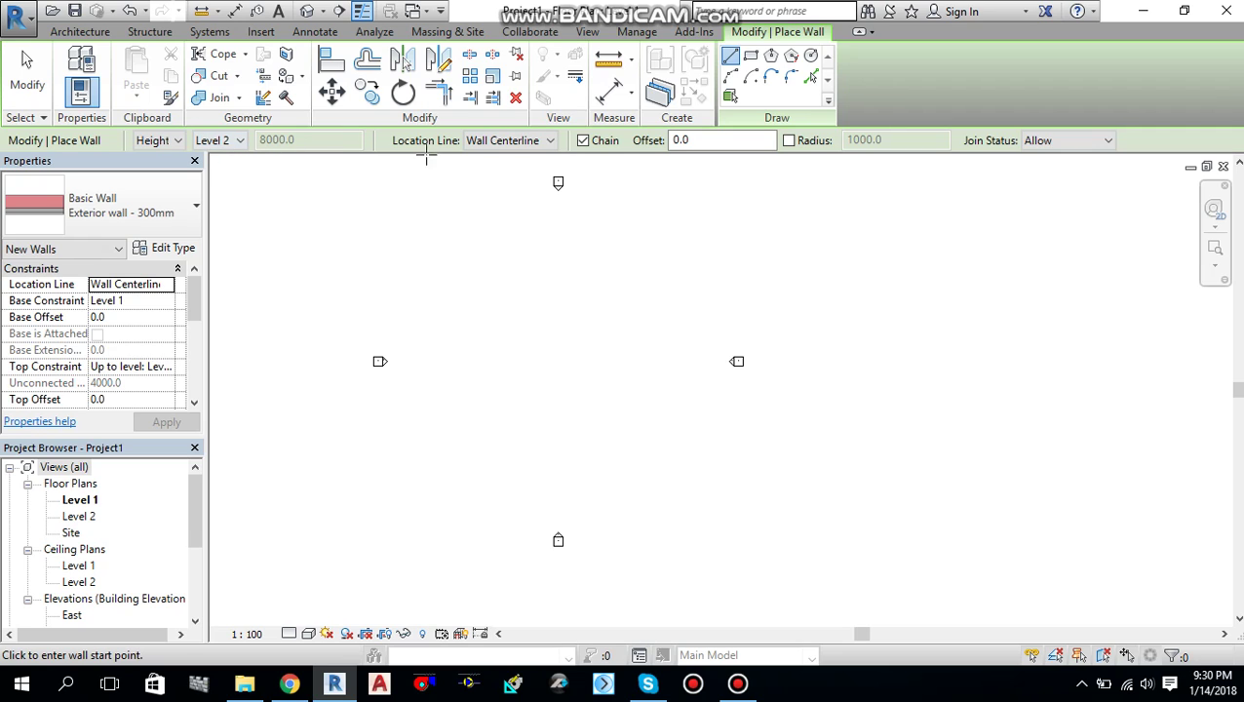
{"action": "left_click", "coordinate": [536, 142]}
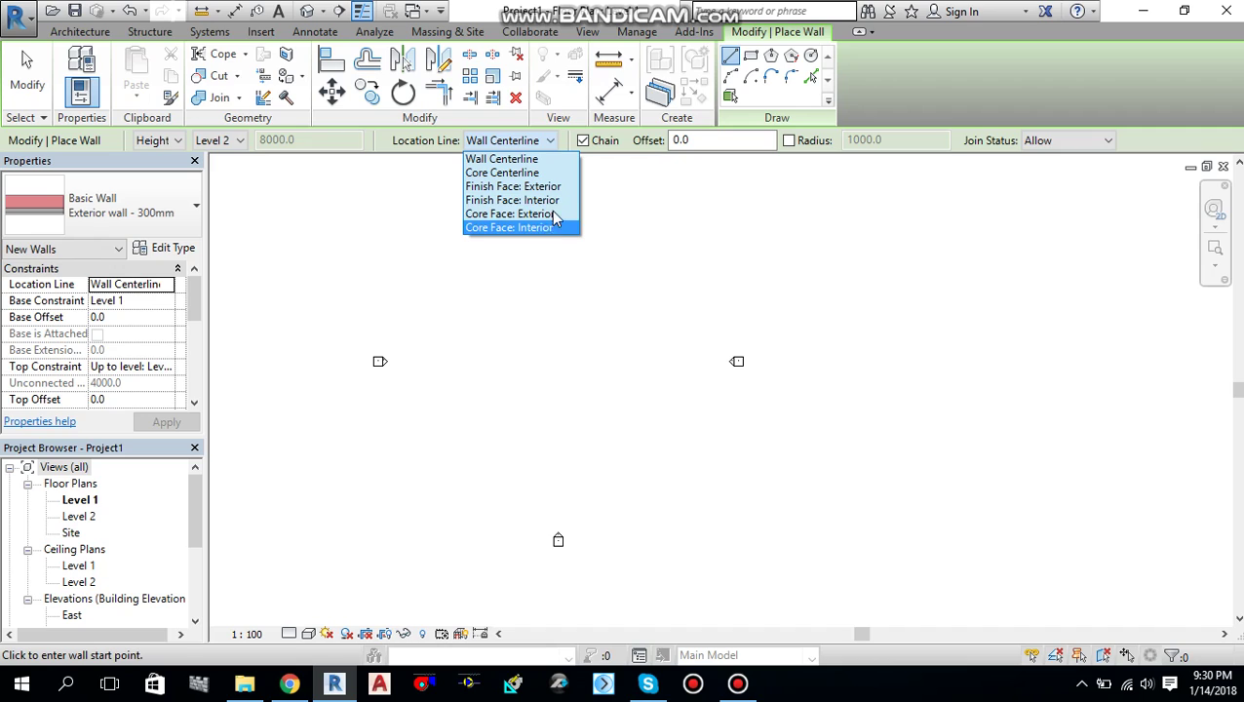
{"action": "left_click", "coordinate": [532, 146]}
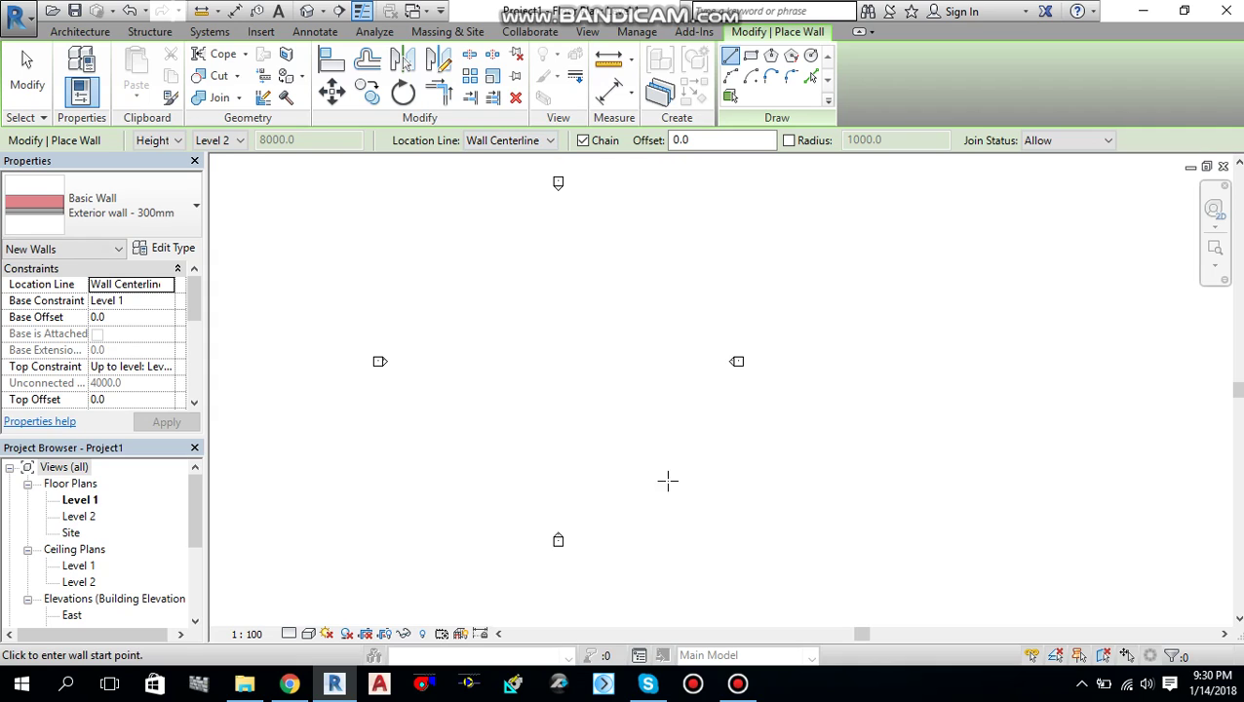
{"action": "left_click", "coordinate": [538, 143]}
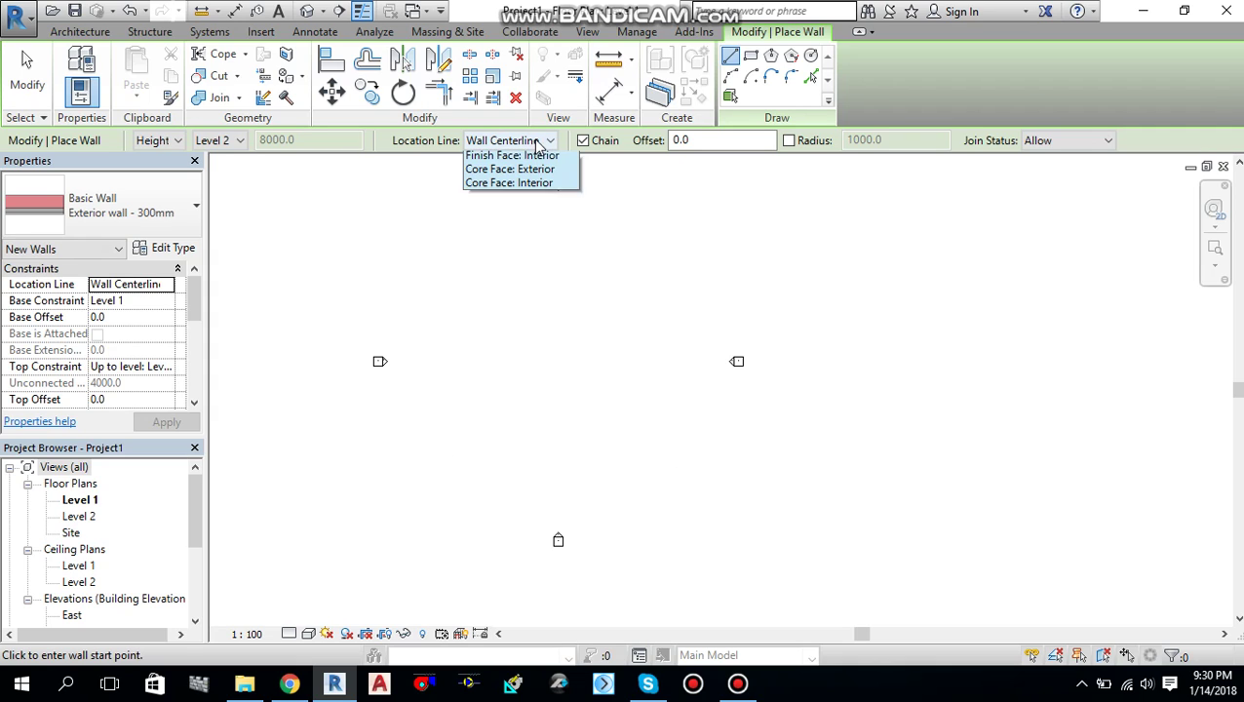
{"action": "left_click", "coordinate": [535, 146]}
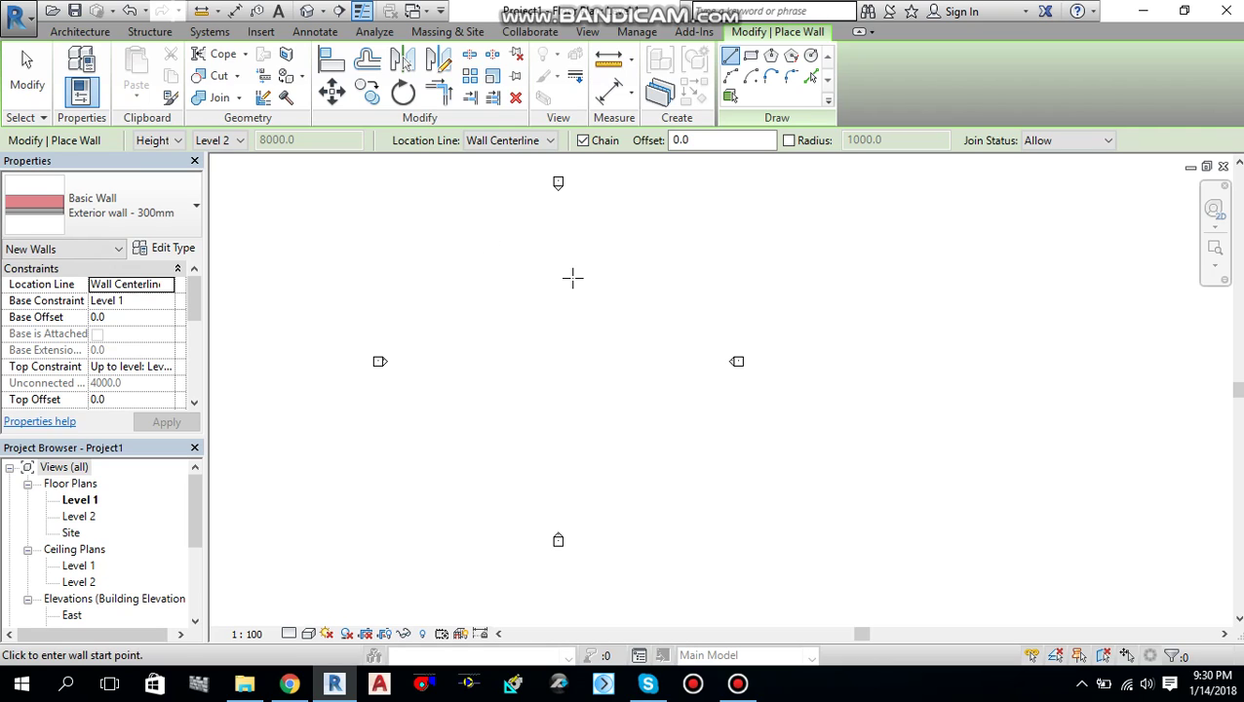
Step: Chain four walls into a closed 28000 x 24000 rectangle, exit wall placement and recentre the plan
{"action": "left_click", "coordinate": [447, 282]}
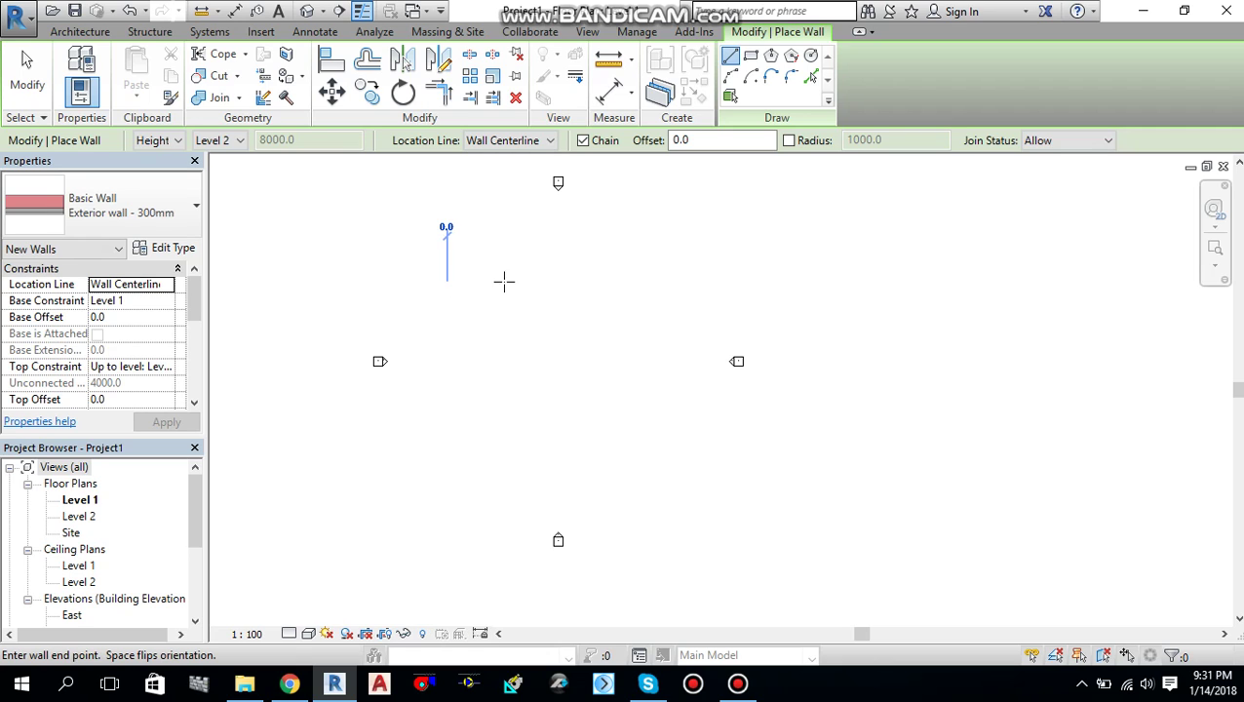
{"action": "left_click", "coordinate": [645, 283]}
{"action": "left_click", "coordinate": [644, 451]}
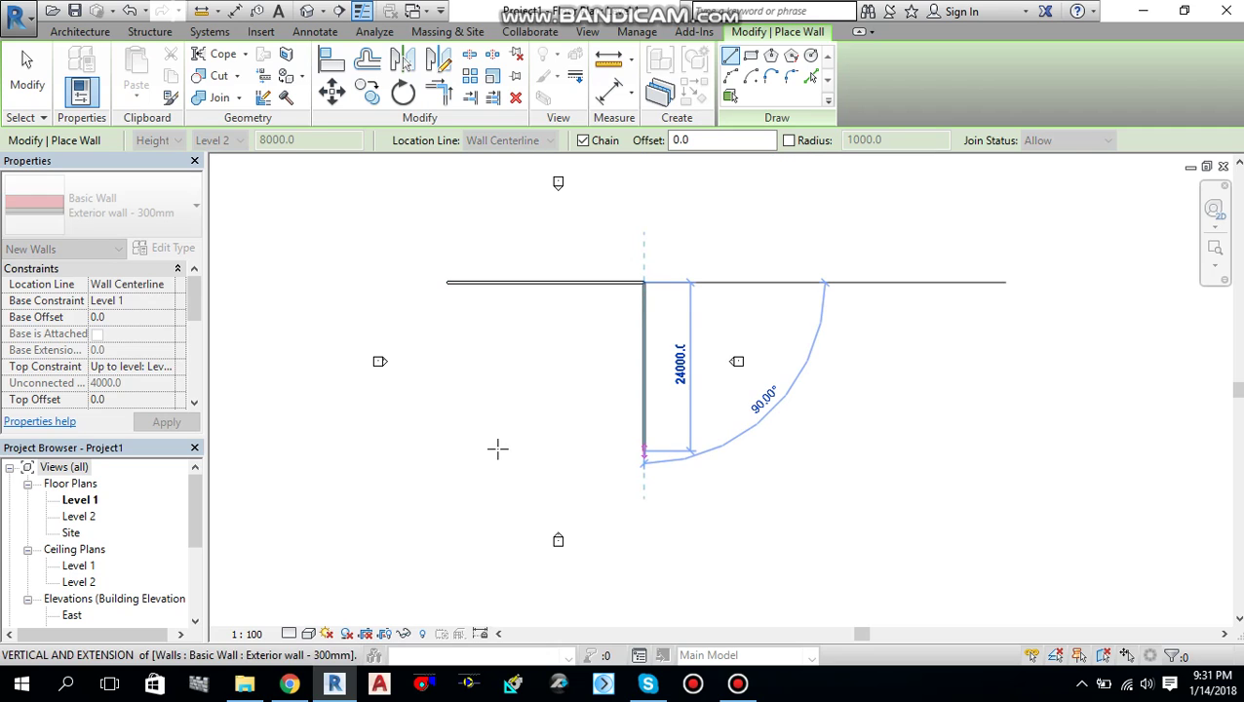
{"action": "left_click", "coordinate": [446, 450]}
{"action": "left_click", "coordinate": [447, 283]}
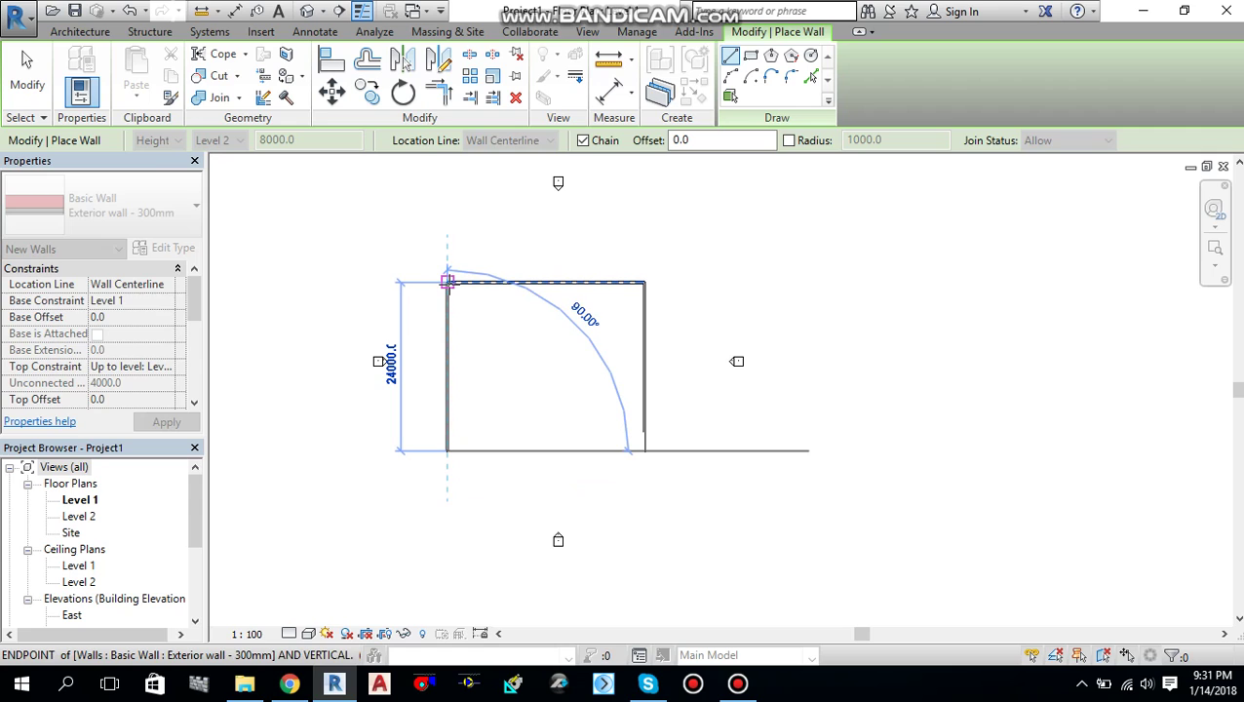
{"action": "key", "text": "Escape"}
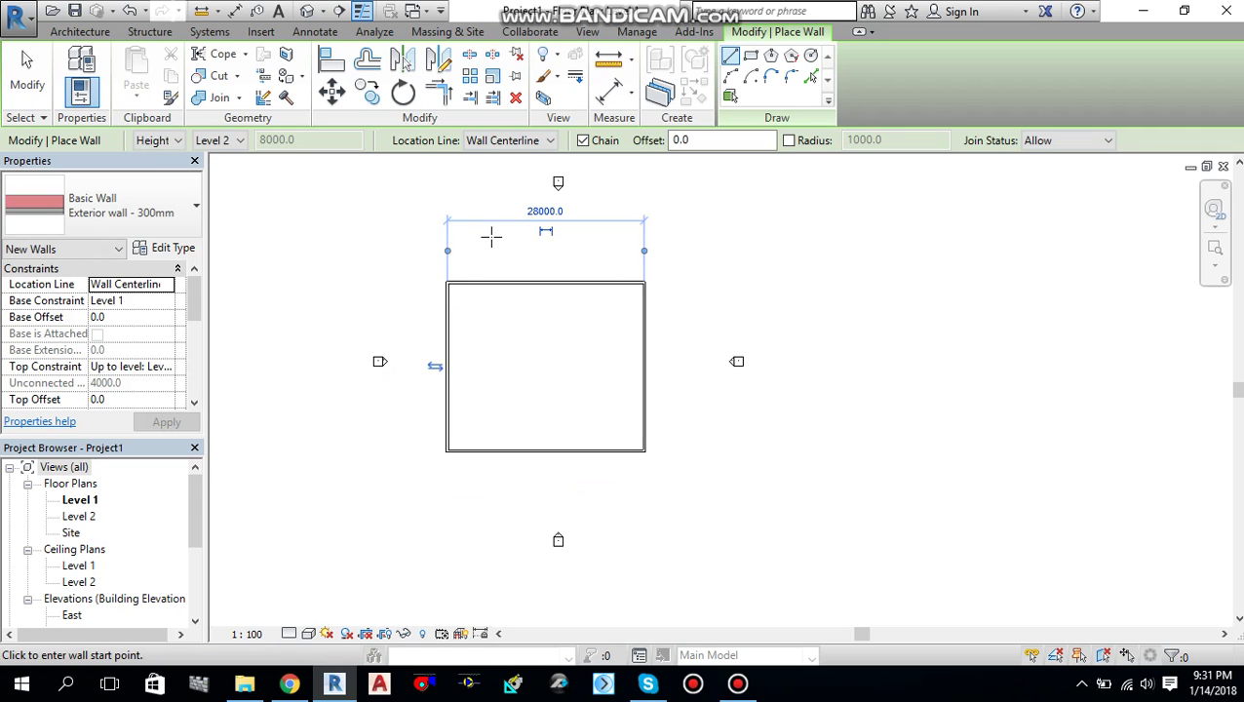
{"action": "key", "text": "Escape"}
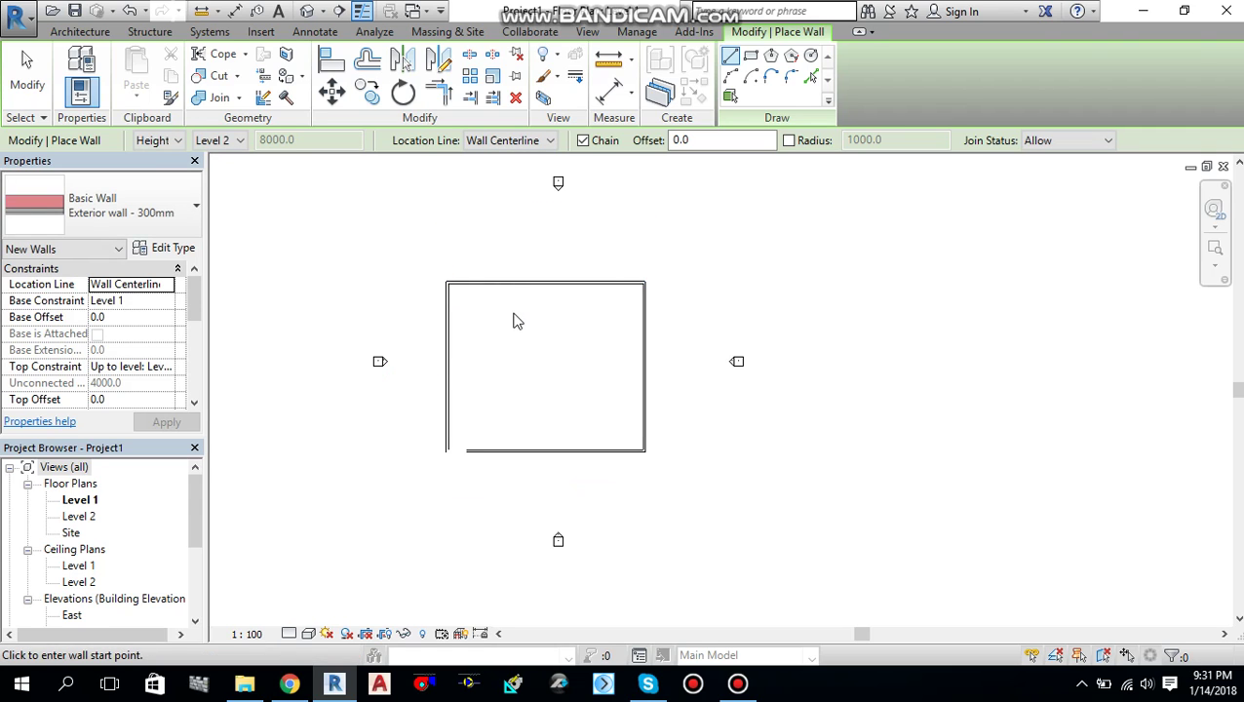
{"action": "key", "text": "Escape"}
{"action": "scroll", "coordinate": [529, 474], "scroll_direction": "up", "scroll_amount": 2}
{"action": "middle_click_drag", "start_coordinate": [529, 474], "coordinate": [539, 478]}
Step: Set the Level 1 plan to Fine detail level and Wireframe visual style
{"action": "left_click", "coordinate": [288, 635]}
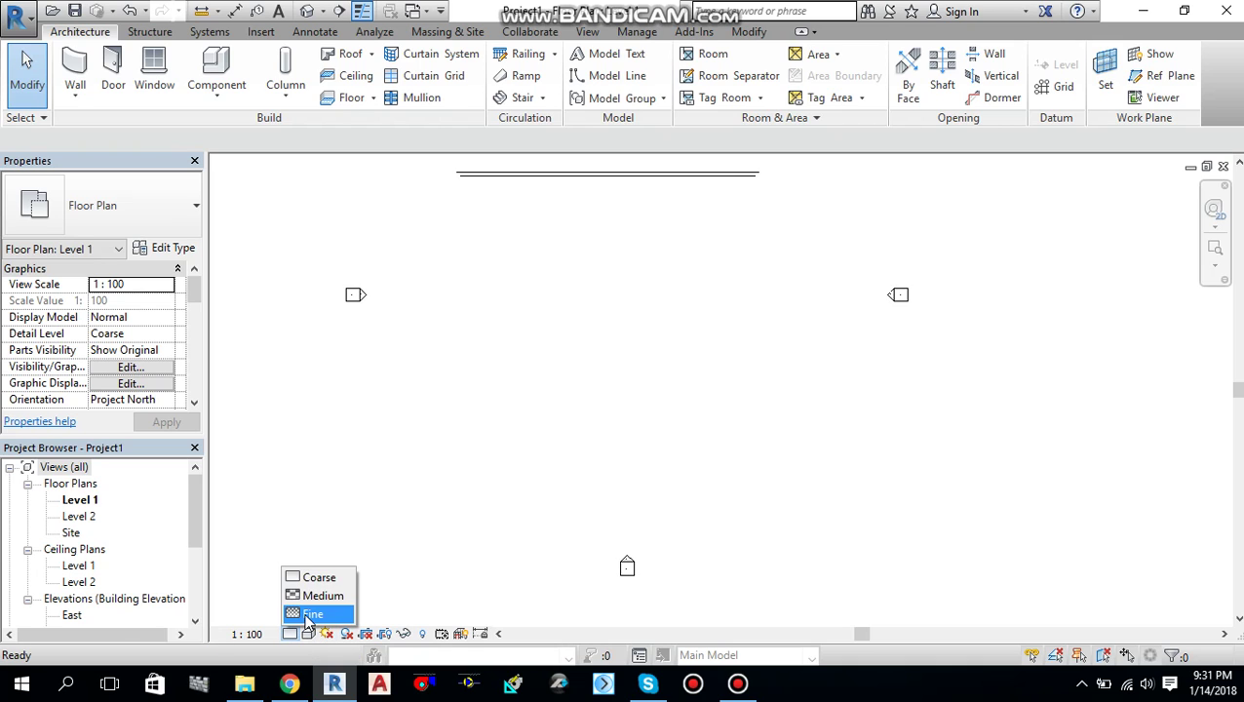
{"action": "left_click", "coordinate": [311, 615]}
{"action": "left_click", "coordinate": [308, 634]}
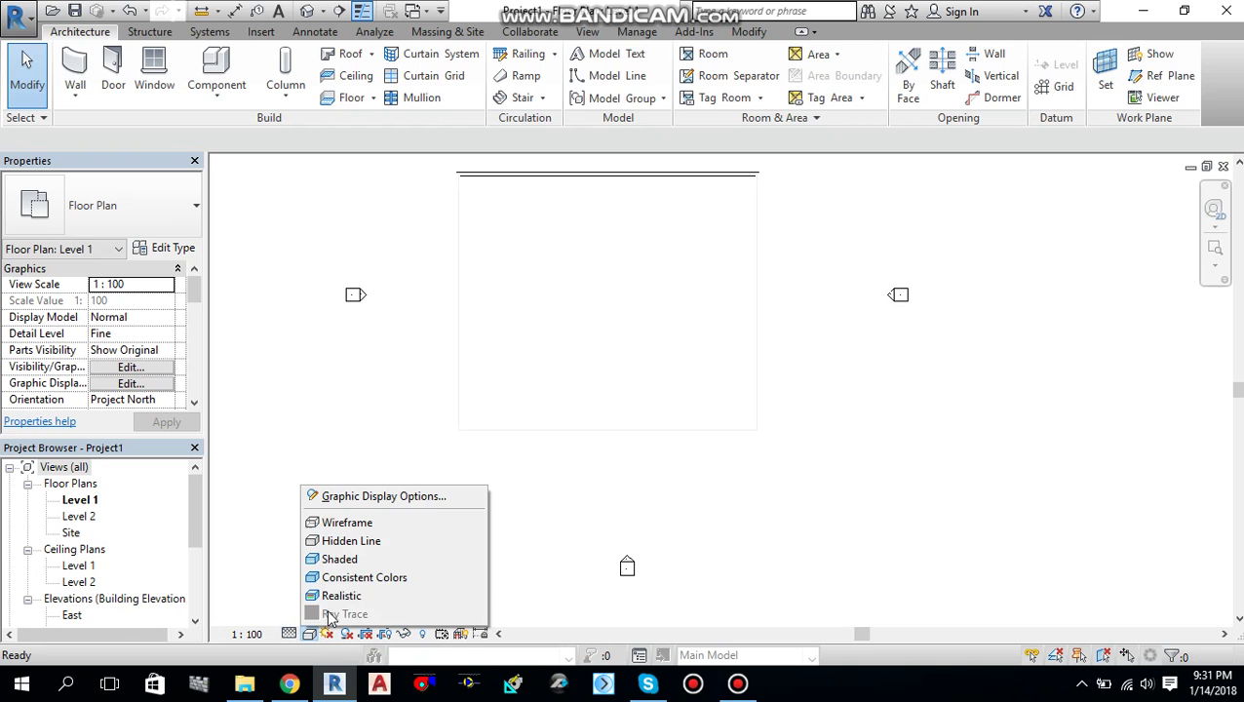
{"action": "left_click", "coordinate": [344, 523]}
Step: Zoom into a wall corner to inspect the layer hatching, then zoom back out to the whole rectangle
{"action": "middle_click_drag", "start_coordinate": [582, 344], "coordinate": [622, 446]}
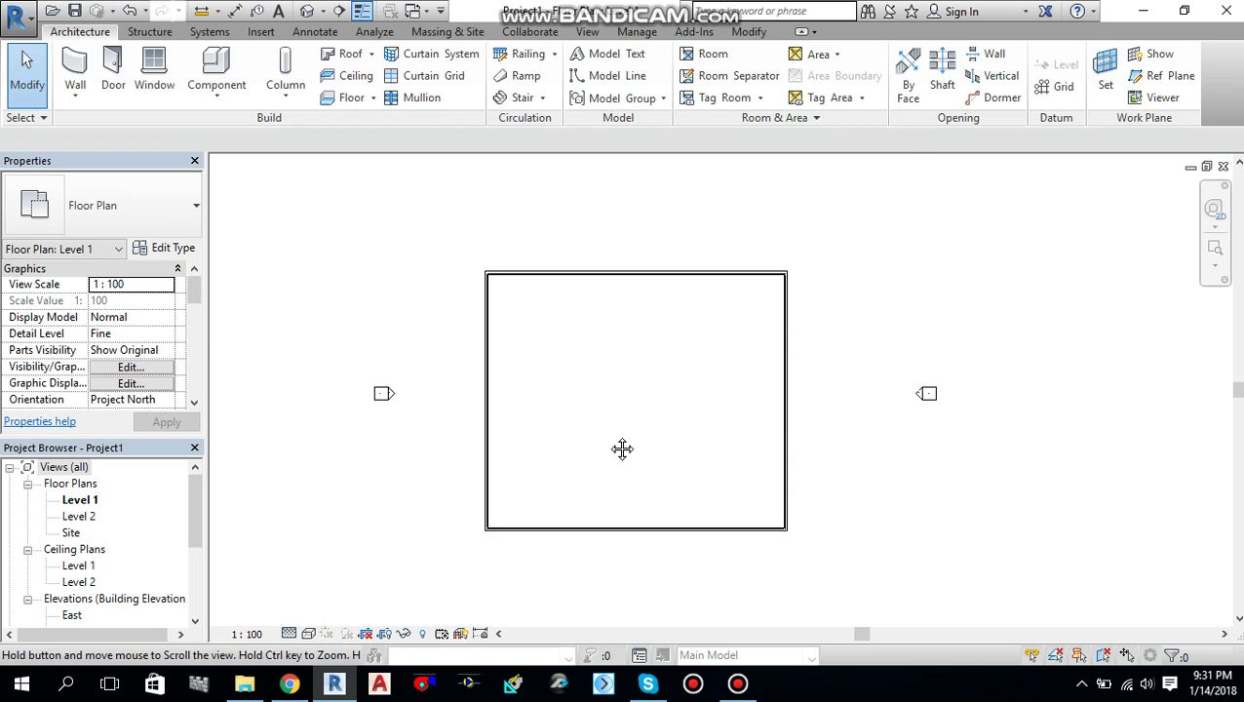
{"action": "scroll", "coordinate": [611, 453], "scroll_direction": "up", "scroll_amount": 4}
{"action": "middle_click_drag", "start_coordinate": [531, 474], "coordinate": [626, 377]}
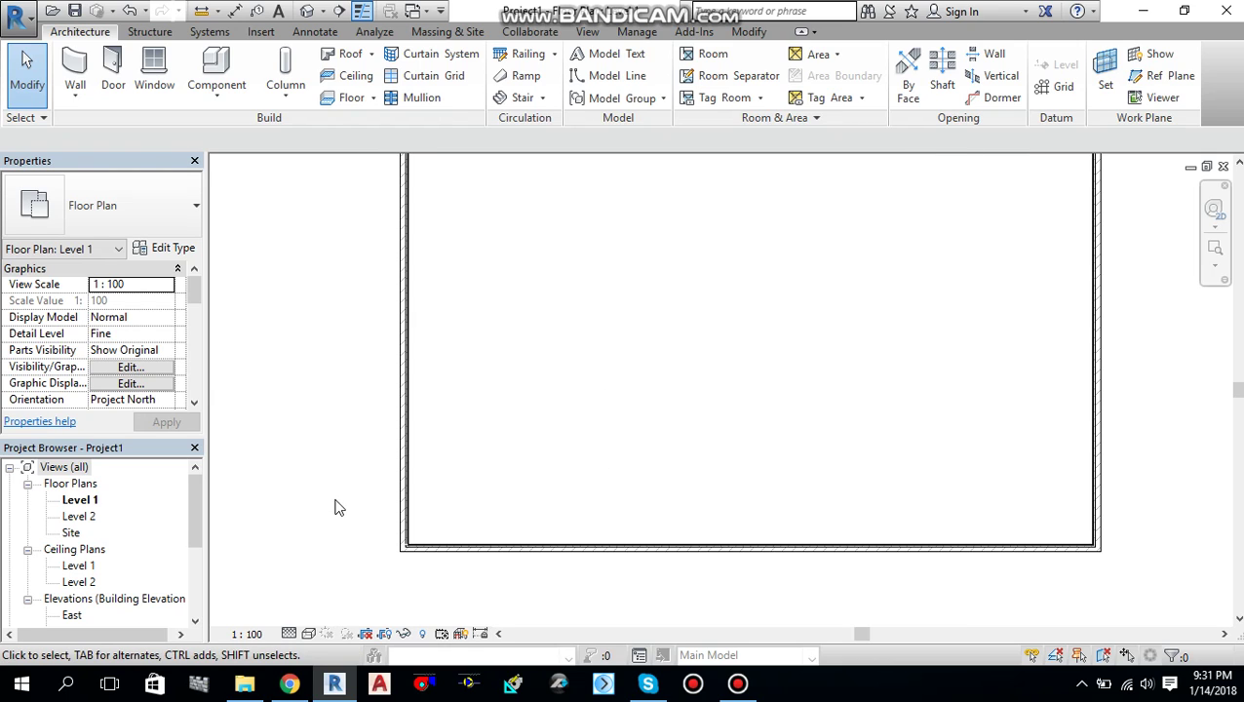
{"action": "scroll", "coordinate": [374, 502], "scroll_direction": "up", "scroll_amount": 3}
{"action": "scroll", "coordinate": [488, 514], "scroll_direction": "up", "scroll_amount": 1}
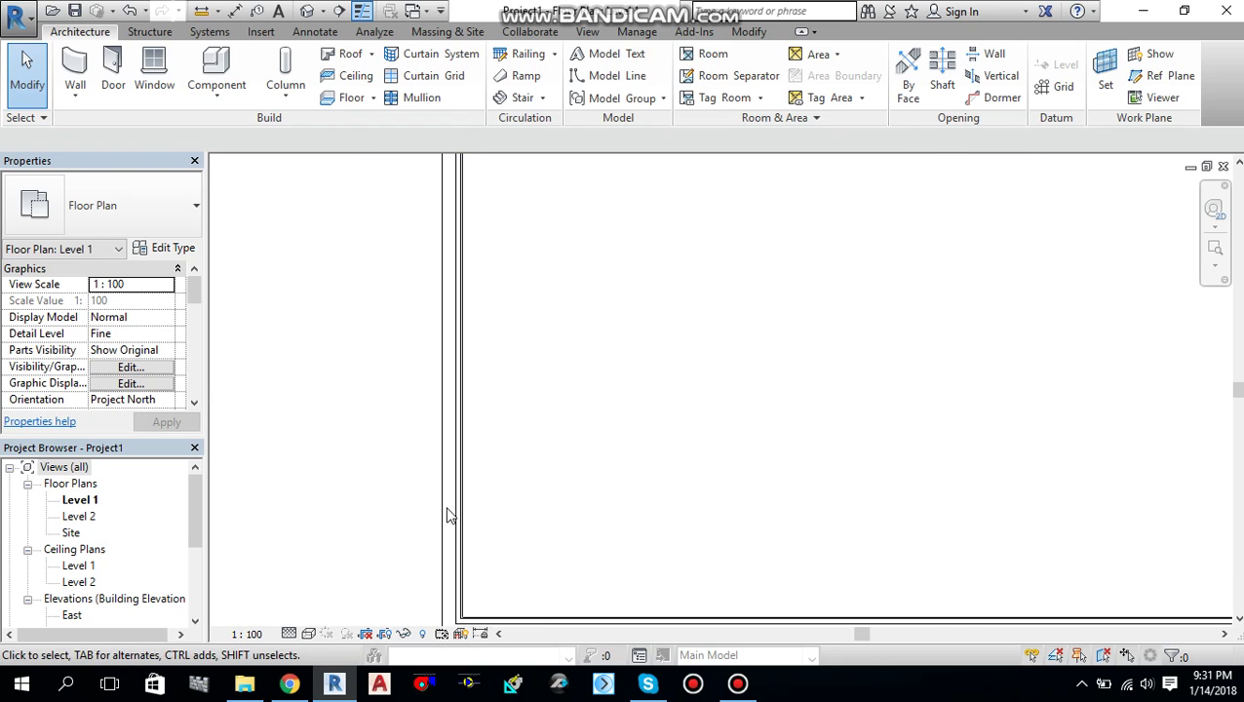
{"action": "scroll", "coordinate": [480, 527], "scroll_direction": "up", "scroll_amount": 1}
{"action": "scroll", "coordinate": [561, 508], "scroll_direction": "down", "scroll_amount": 4}
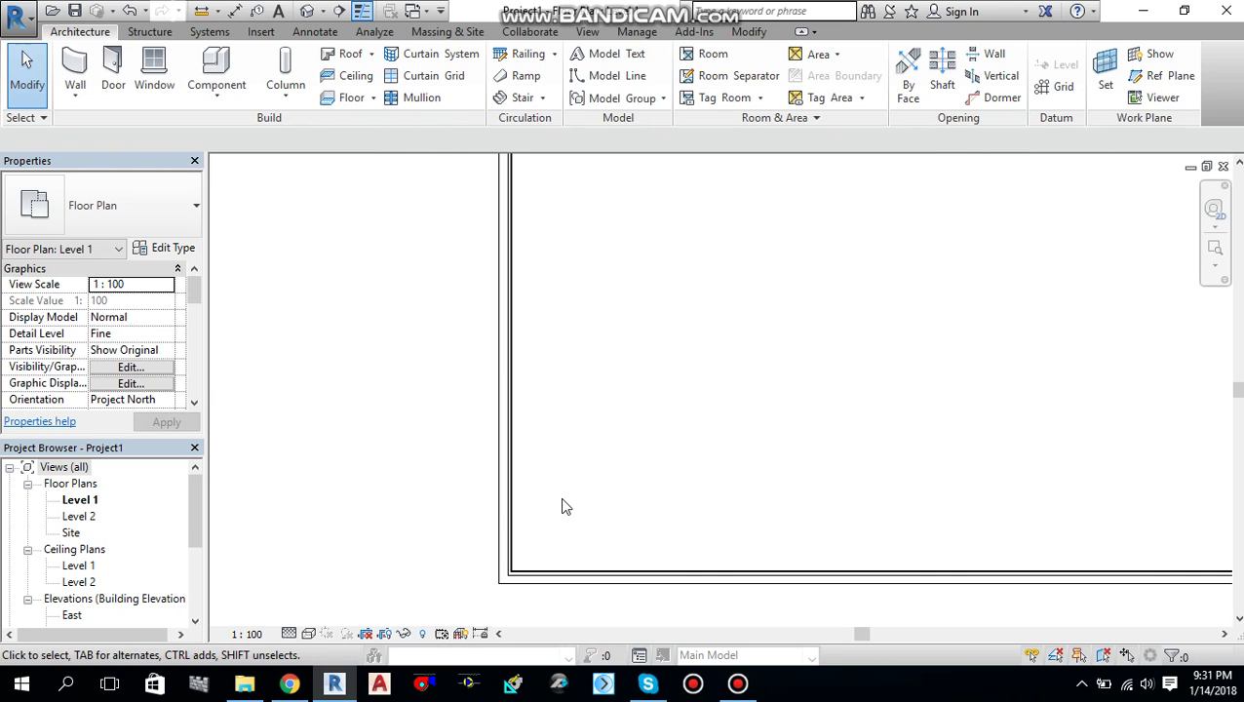
{"action": "scroll", "coordinate": [688, 485], "scroll_direction": "down", "scroll_amount": 2}
{"action": "middle_click_drag", "start_coordinate": [689, 485], "coordinate": [630, 487]}
{"action": "scroll", "coordinate": [580, 516], "scroll_direction": "down", "scroll_amount": 1}
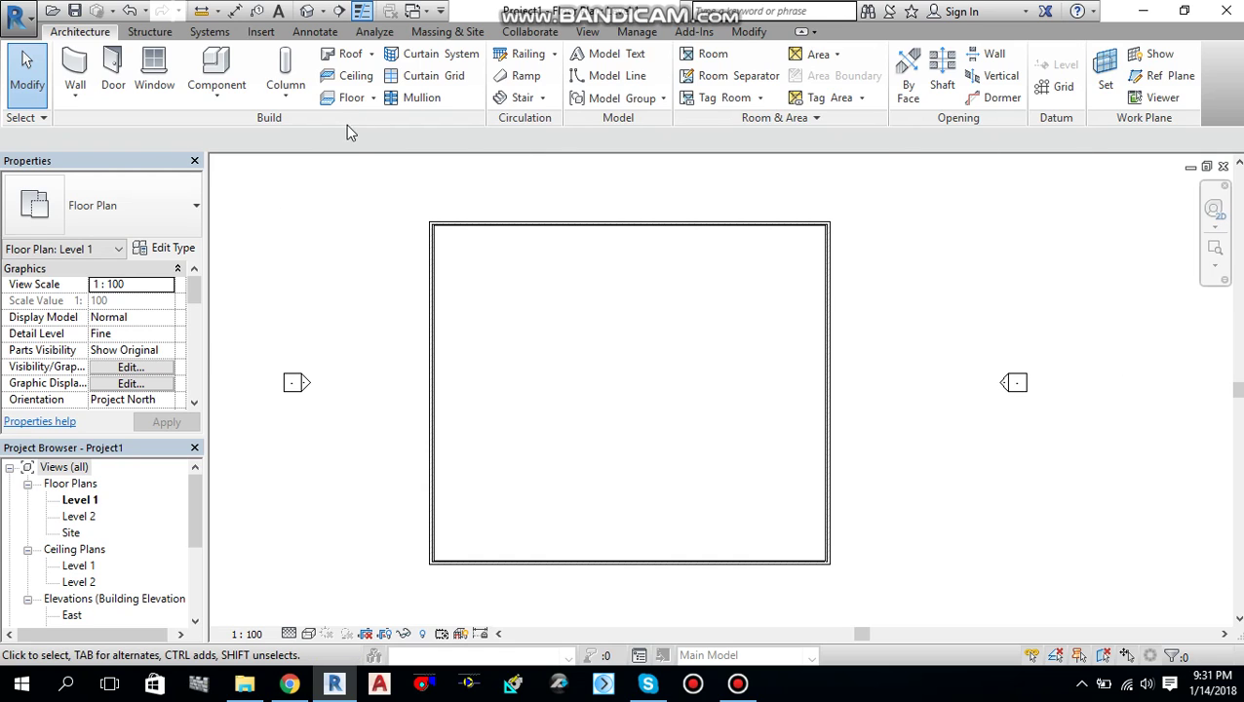
Step: Open the default 3D view at Fine detail, trying the Shaded then Consistent Colors styles
{"action": "left_click", "coordinate": [308, 11]}
{"action": "left_click", "coordinate": [288, 634]}
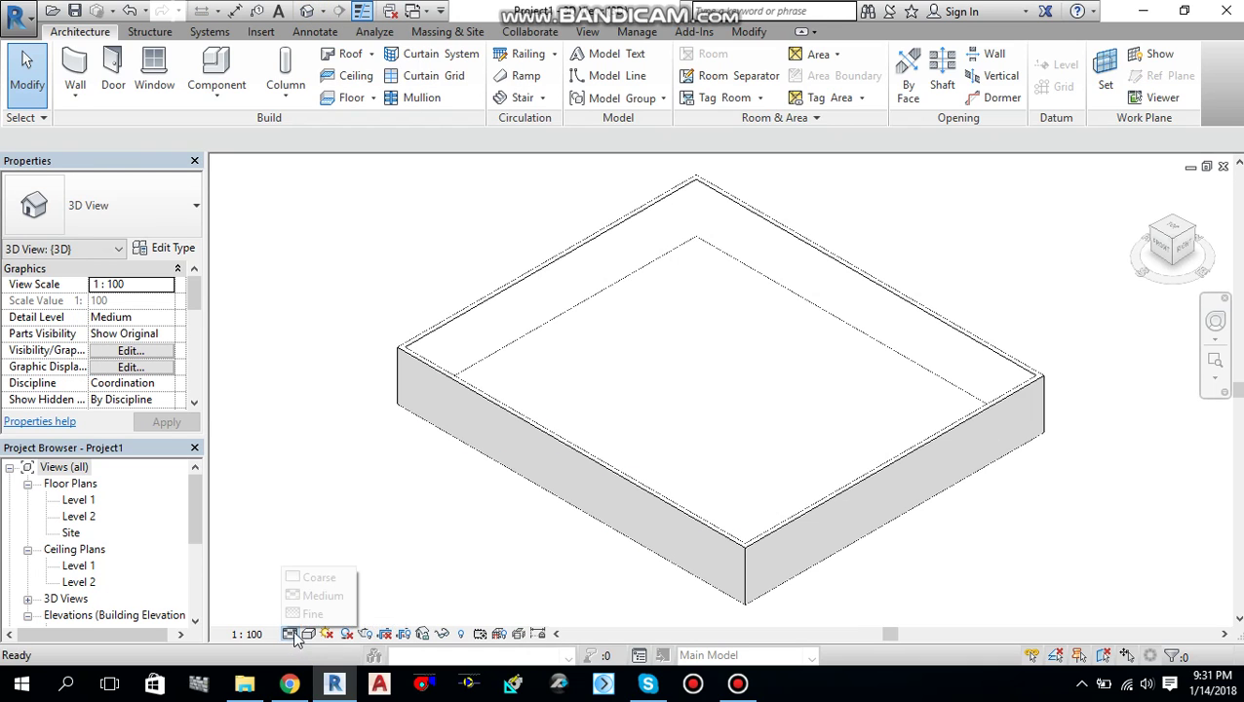
{"action": "left_click", "coordinate": [319, 616]}
{"action": "left_click", "coordinate": [308, 634]}
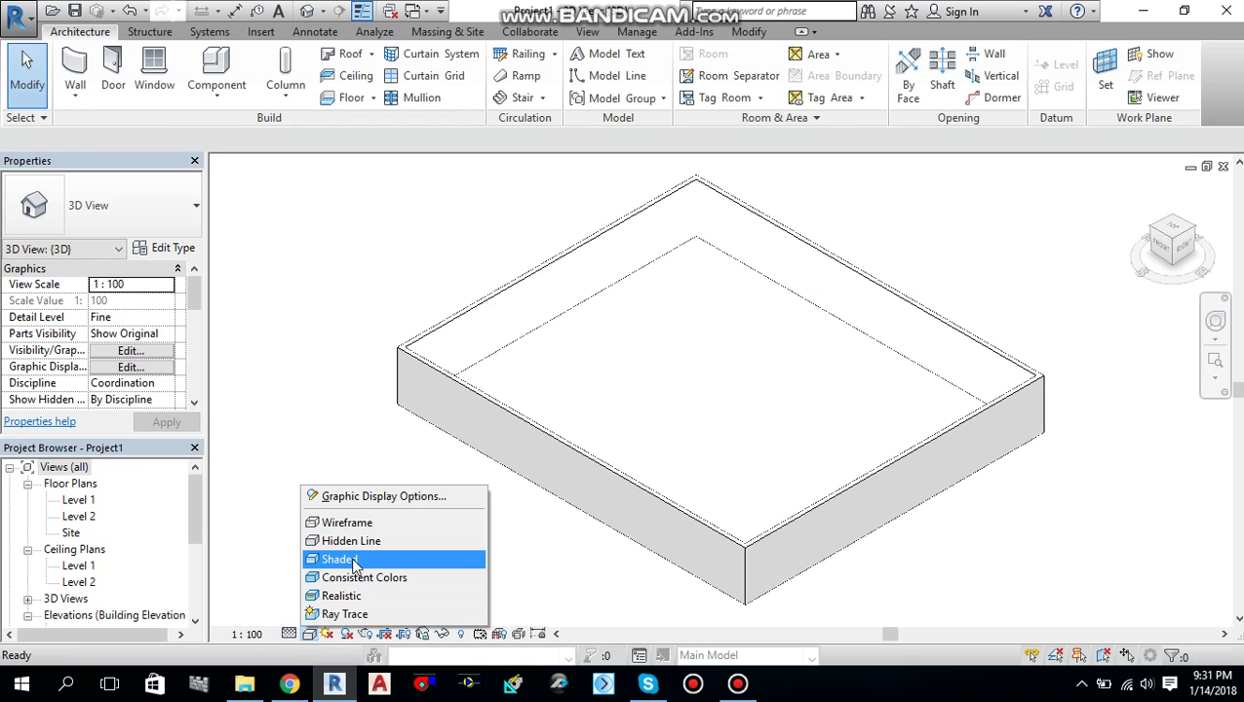
{"action": "left_click", "coordinate": [341, 559]}
{"action": "scroll", "coordinate": [453, 408], "scroll_direction": "up", "scroll_amount": 8}
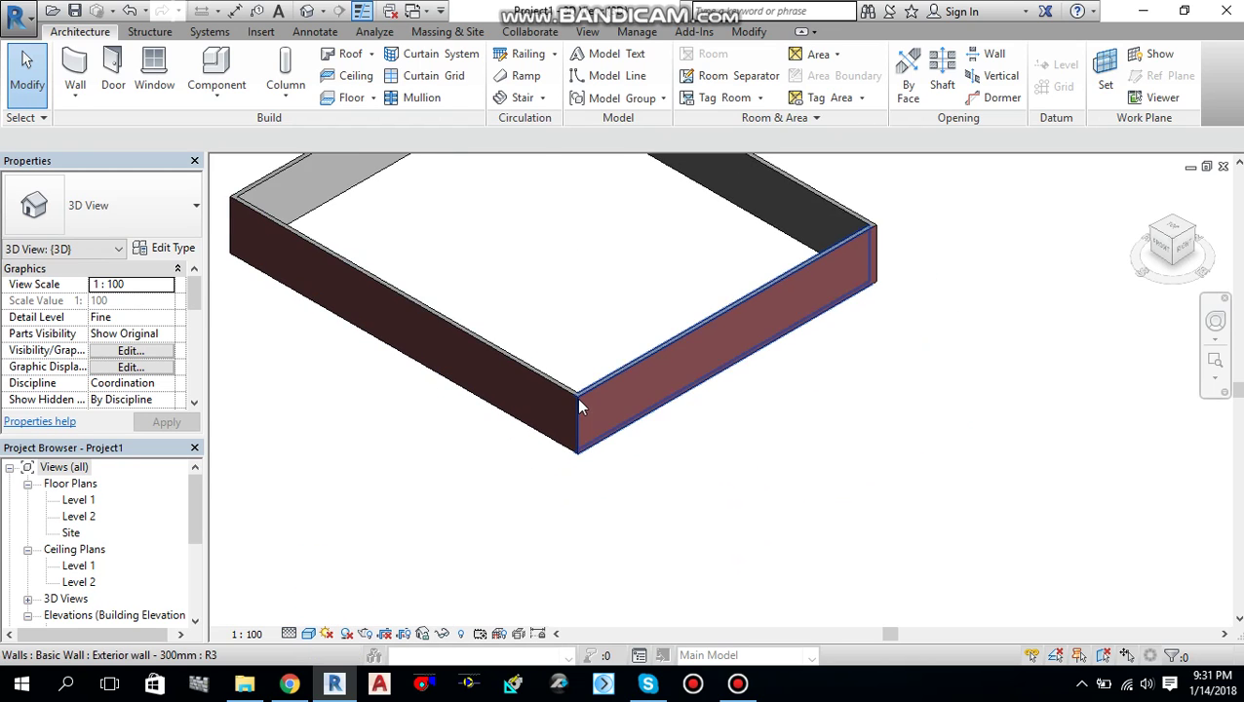
{"action": "scroll", "coordinate": [503, 509], "scroll_direction": "up", "scroll_amount": 2}
{"action": "scroll", "coordinate": [503, 509], "scroll_direction": "down", "scroll_amount": 1}
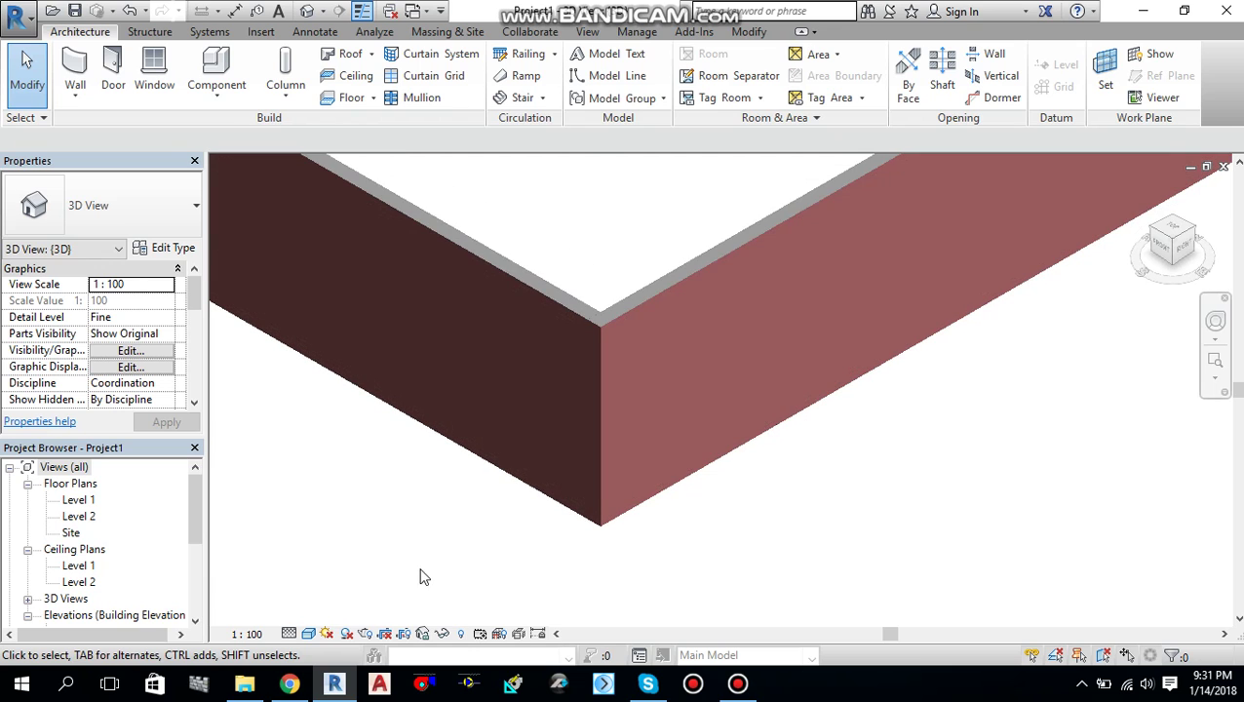
{"action": "left_click", "coordinate": [313, 634]}
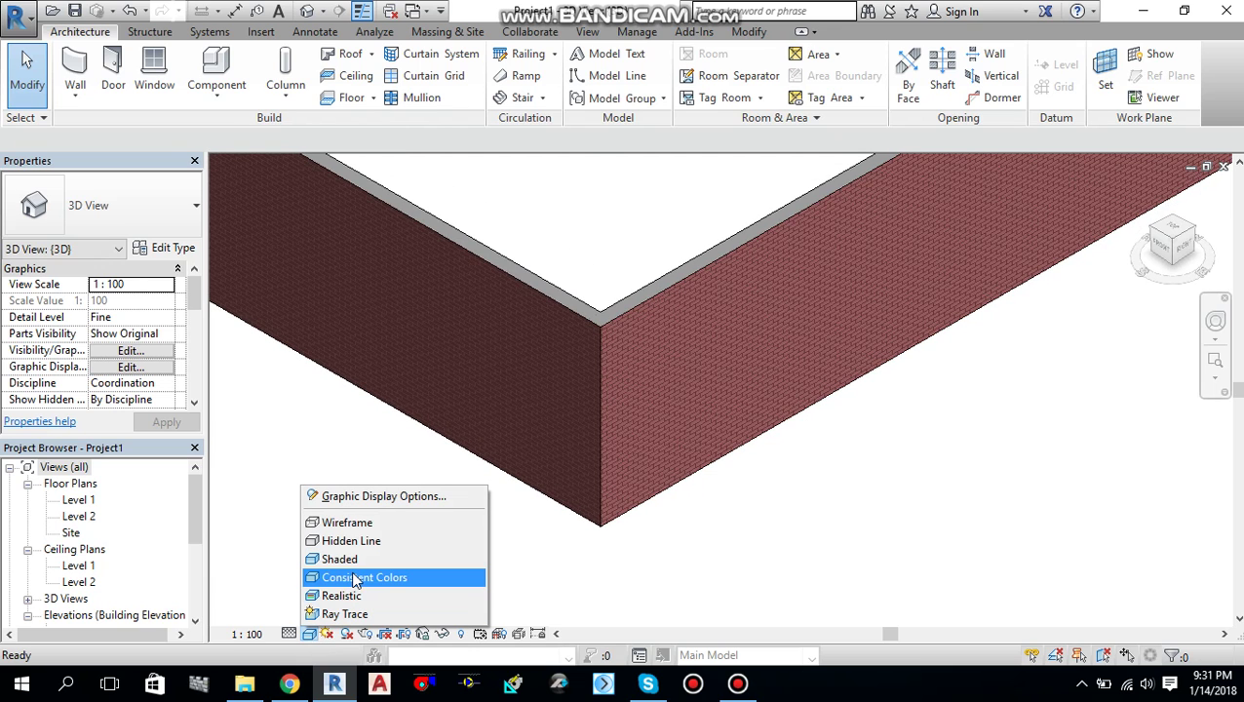
{"action": "left_click", "coordinate": [355, 578]}
{"action": "scroll", "coordinate": [692, 509], "scroll_direction": "down", "scroll_amount": 3}
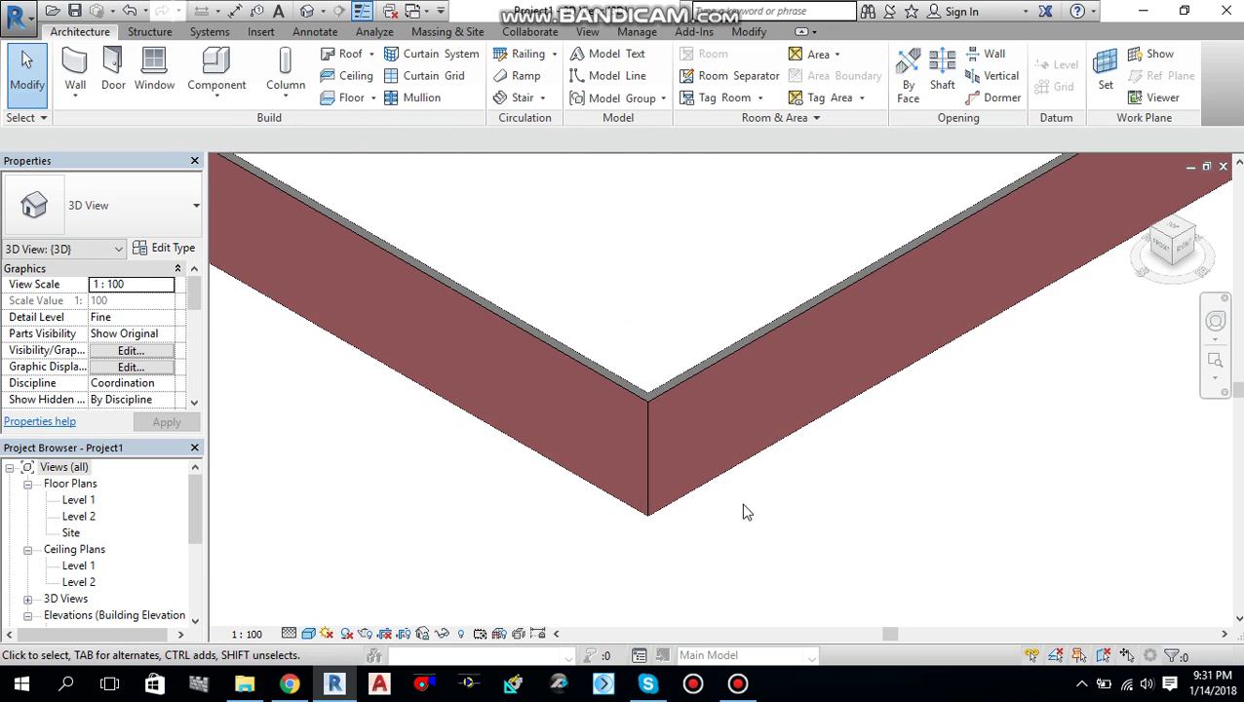
Step: Keep Fine detail and switch the 3D view to the Realistic visual style
{"action": "left_click", "coordinate": [290, 633]}
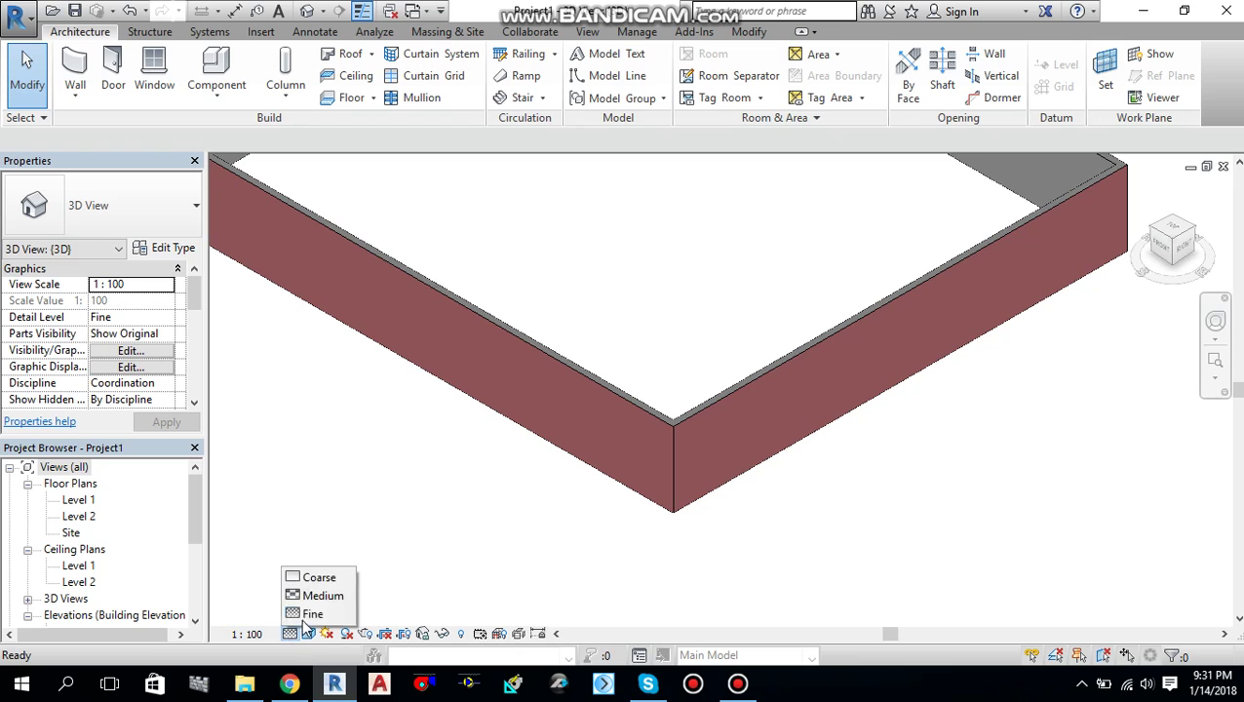
{"action": "left_click", "coordinate": [312, 613]}
{"action": "left_click", "coordinate": [310, 634]}
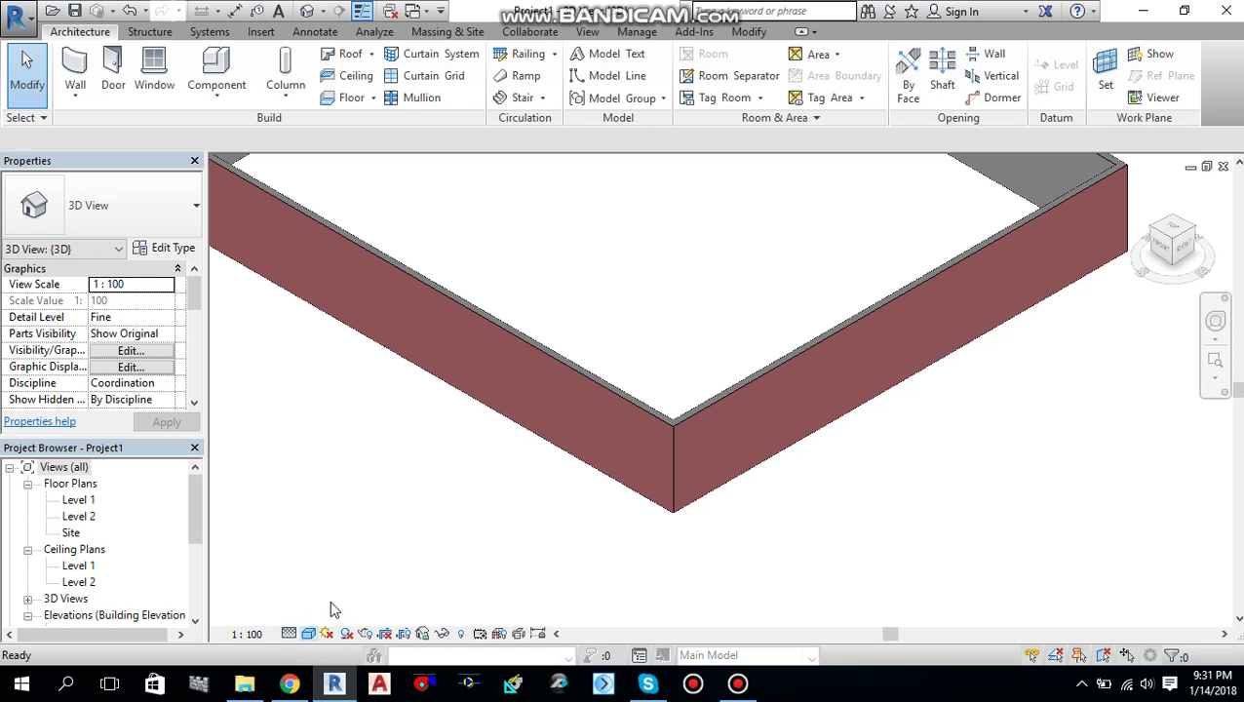
{"action": "left_click", "coordinate": [339, 594]}
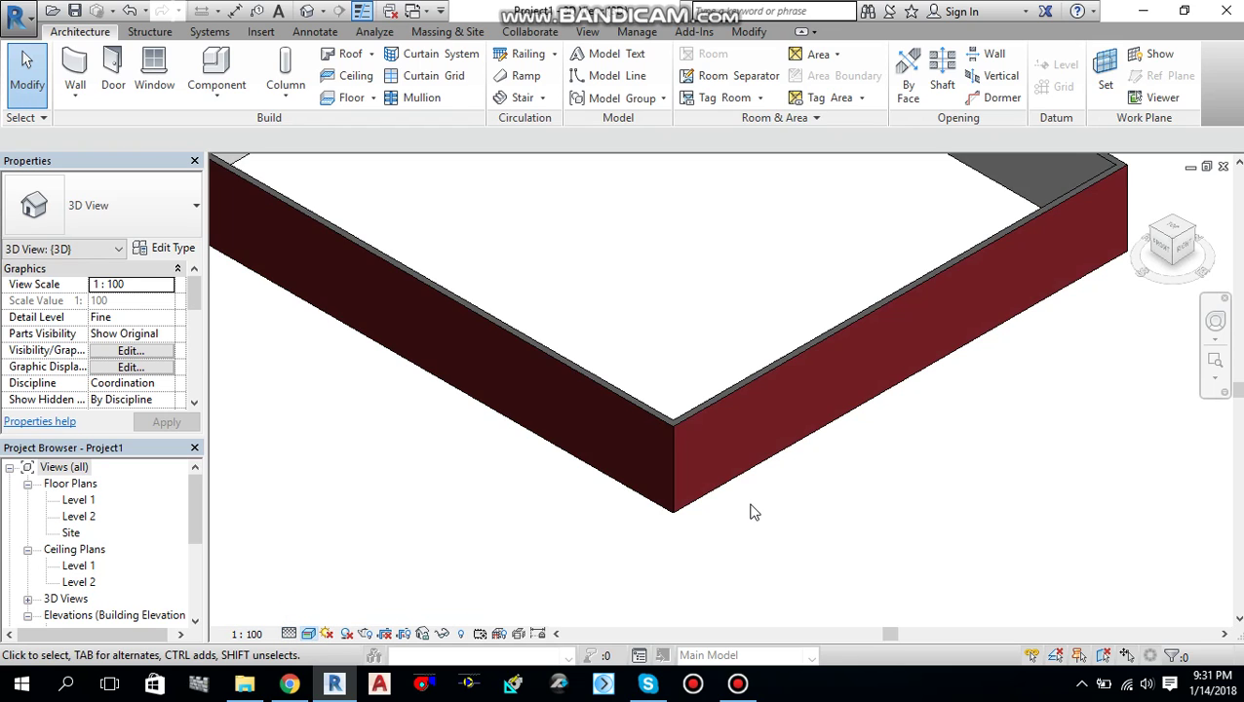
{"action": "scroll", "coordinate": [639, 426], "scroll_direction": "up", "scroll_amount": 5}
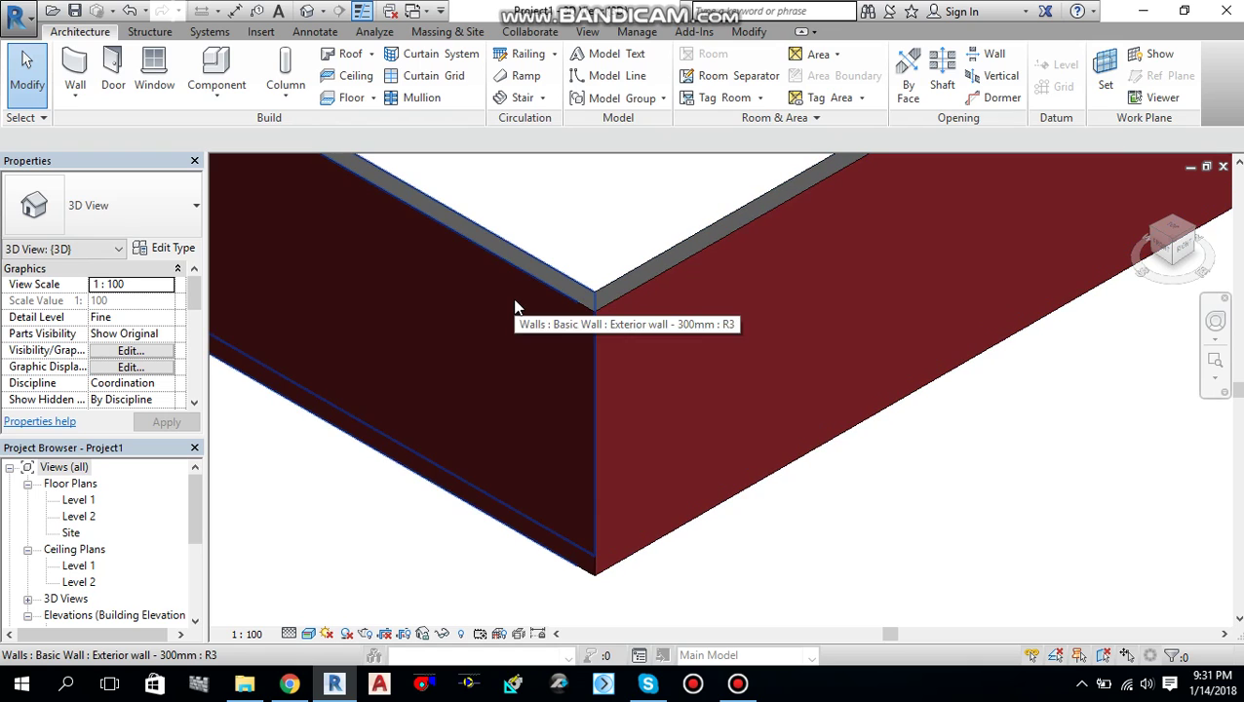
{"action": "scroll", "coordinate": [598, 310], "scroll_direction": "down", "scroll_amount": 1}
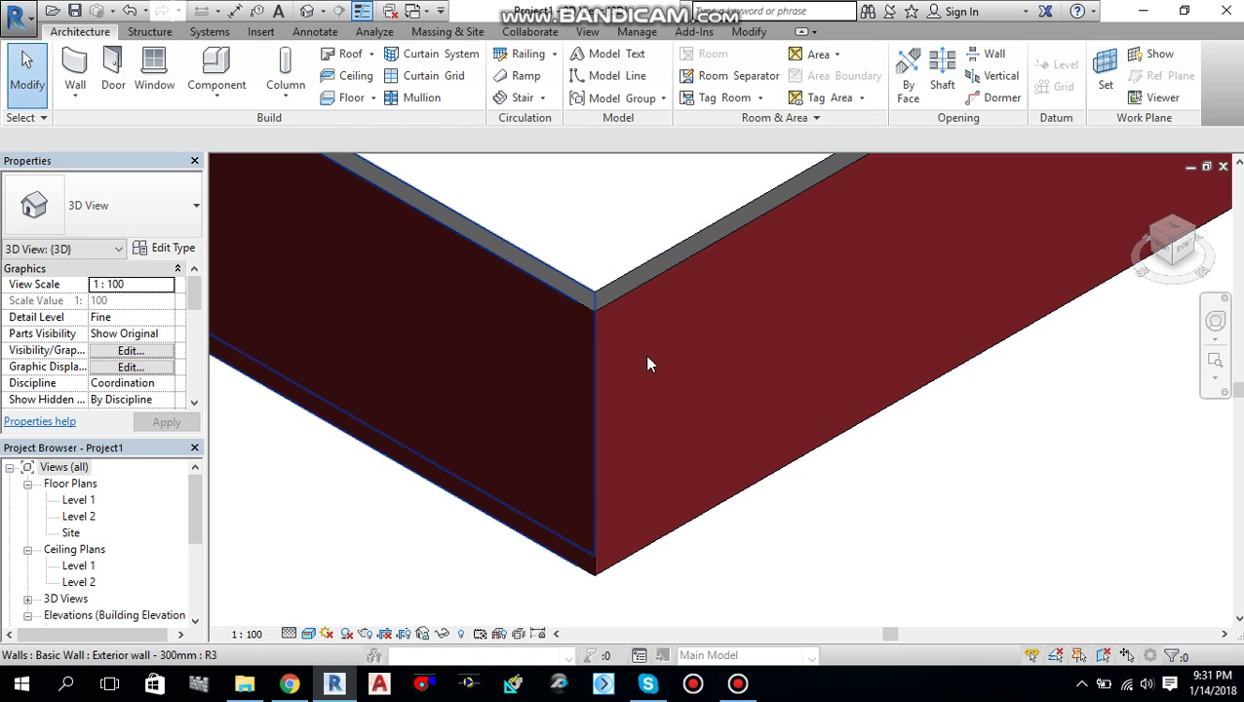
{"action": "scroll", "coordinate": [644, 354], "scroll_direction": "down", "scroll_amount": 2}
{"action": "scroll", "coordinate": [646, 359], "scroll_direction": "down", "scroll_amount": 3}
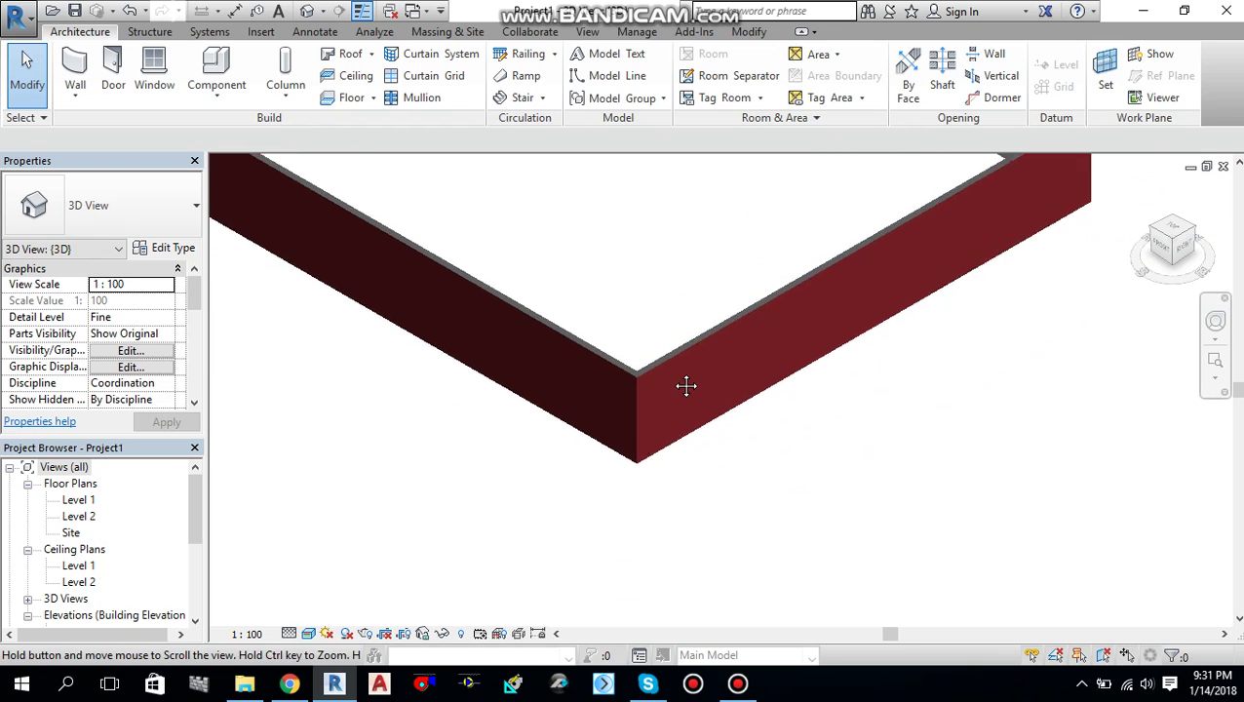
{"action": "middle_click_drag", "start_coordinate": [675, 322], "coordinate": [682, 396]}
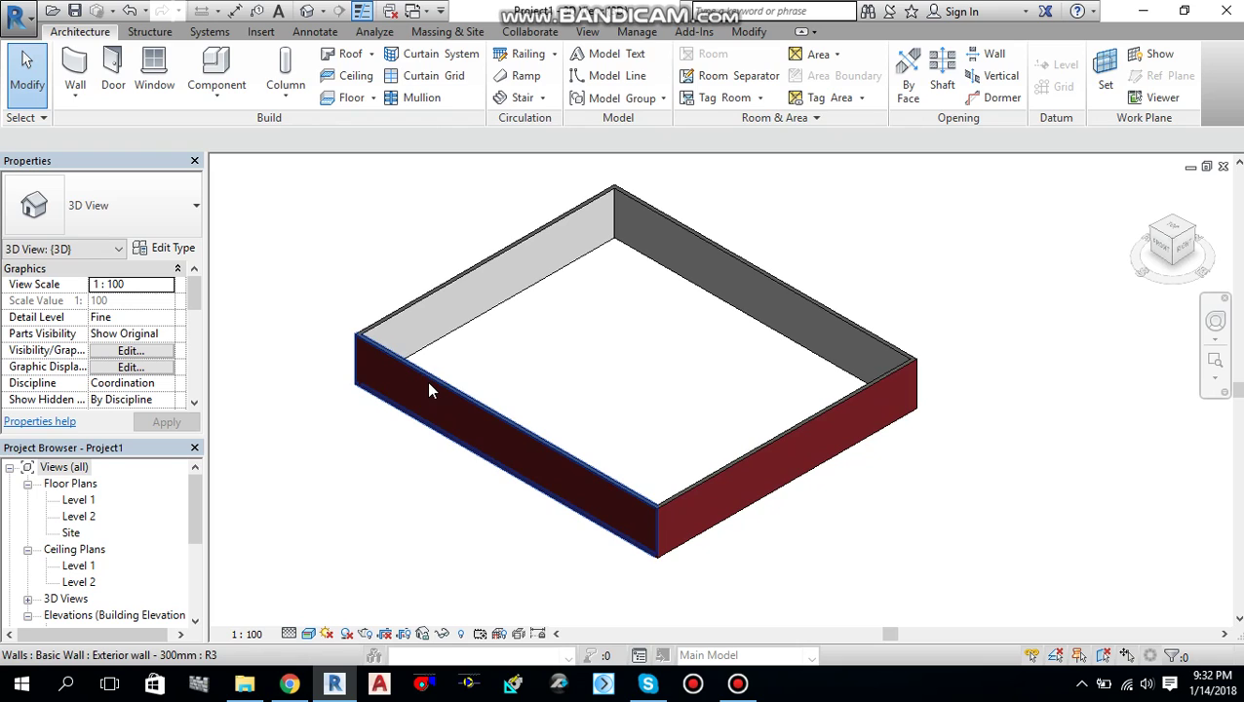
{"action": "middle_click_drag", "start_coordinate": [683, 394], "coordinate": [682, 397]}
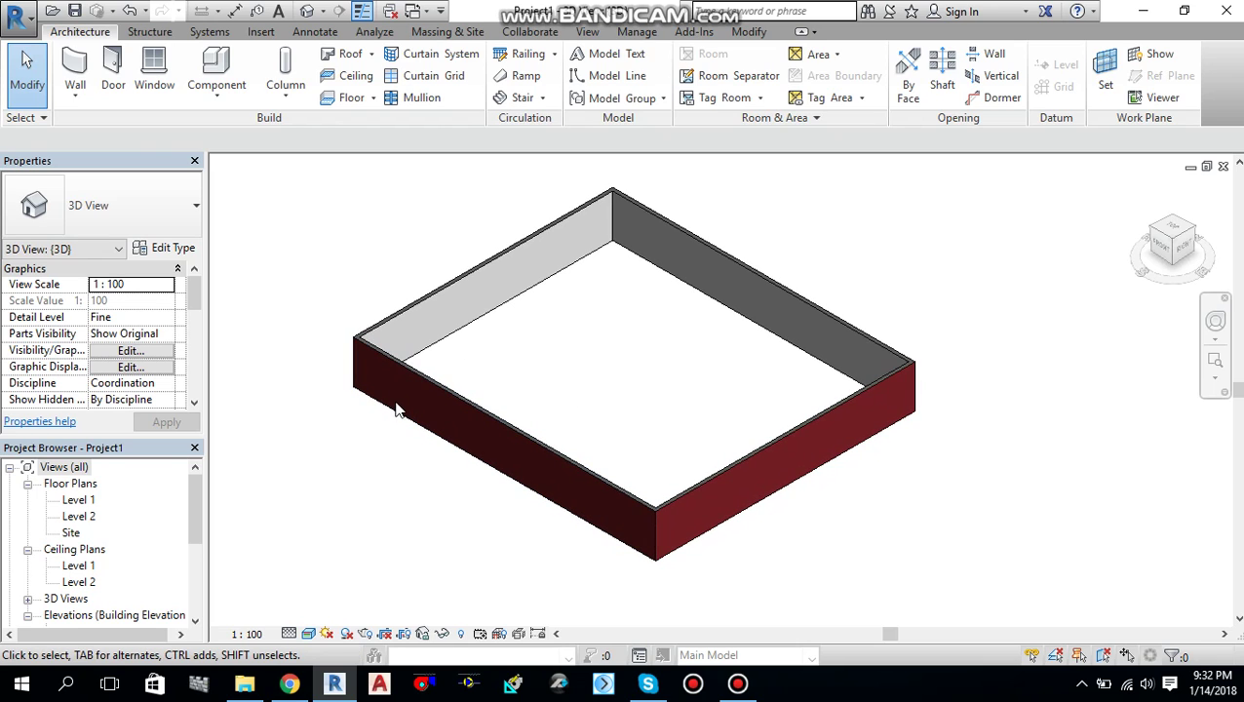
{"action": "scroll", "coordinate": [464, 441], "scroll_direction": "down", "scroll_amount": 1}
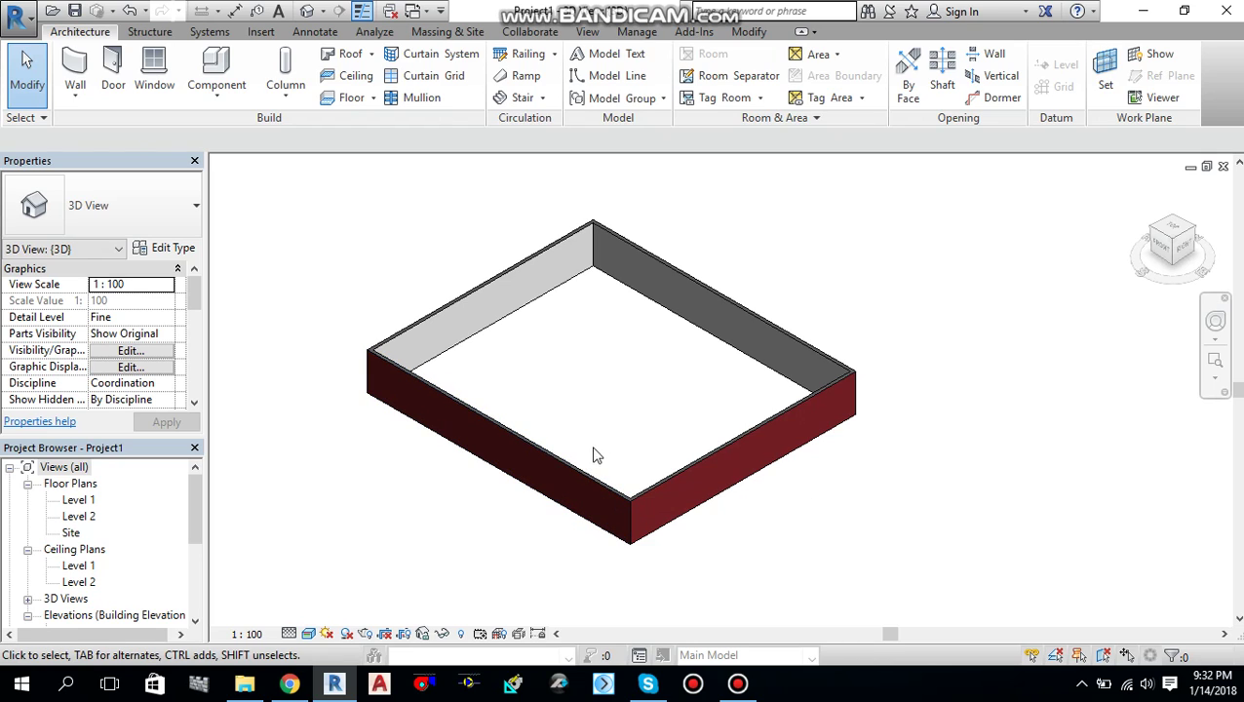
{"action": "middle_click_drag", "start_coordinate": [621, 448], "coordinate": [624, 466]}
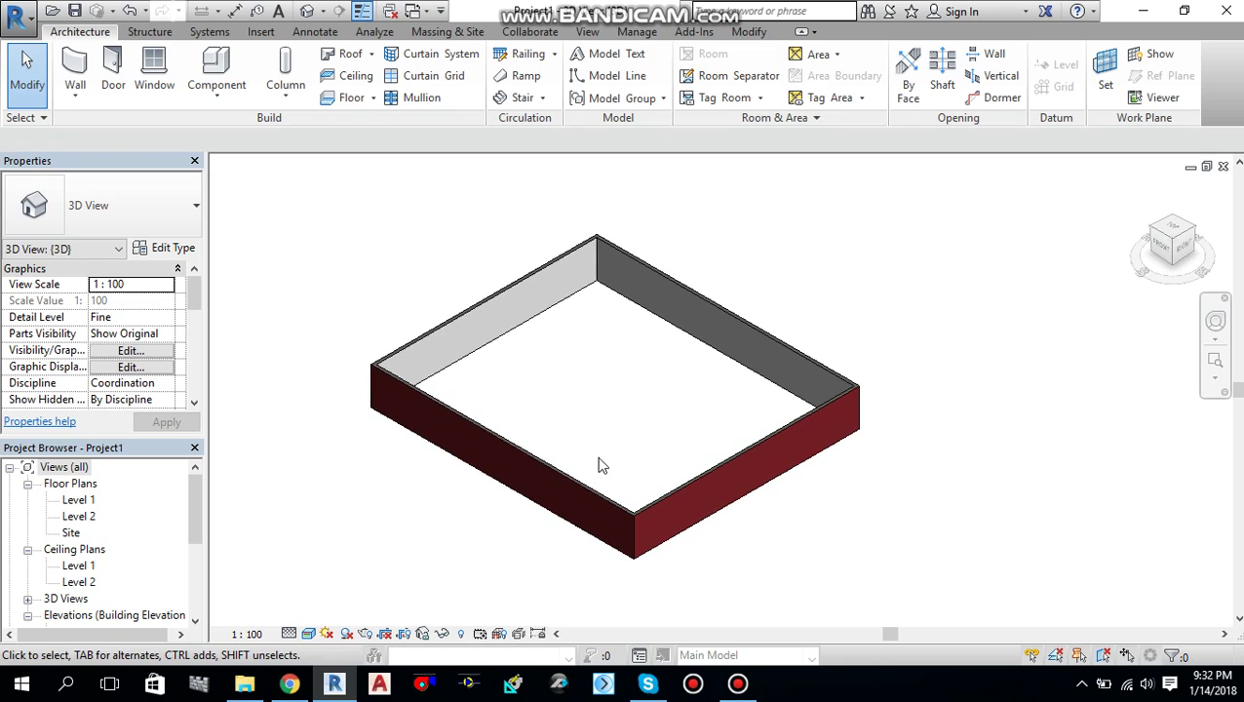